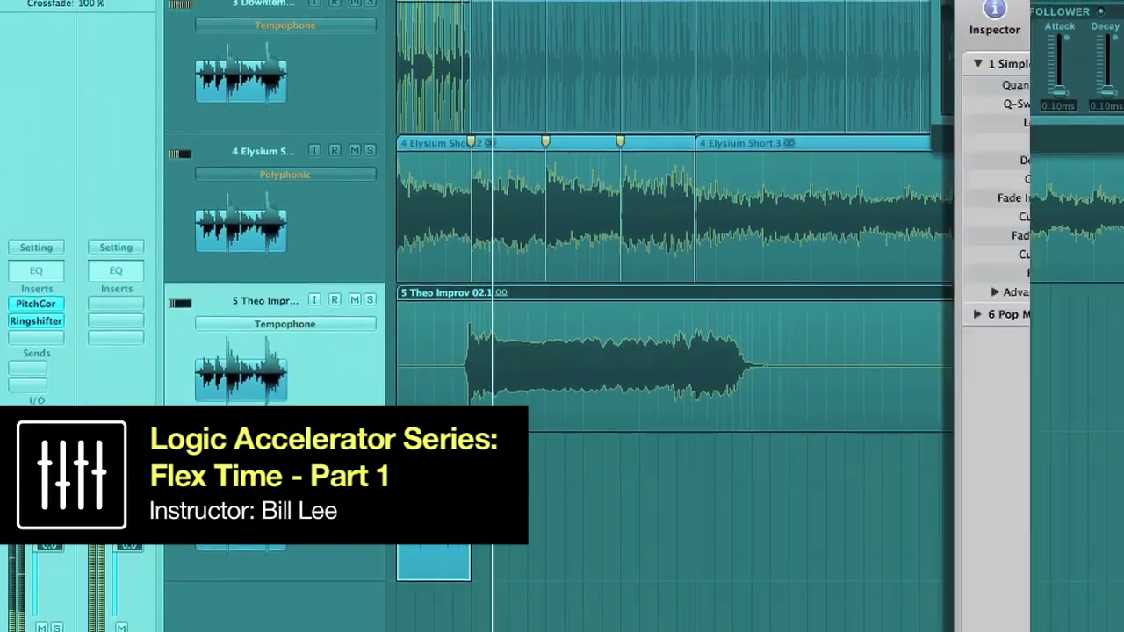
# - Quantize the Simple Hats region to 1/16 notes and time-stretch it shorter
pyautogui.scroll(10, 625, 33)
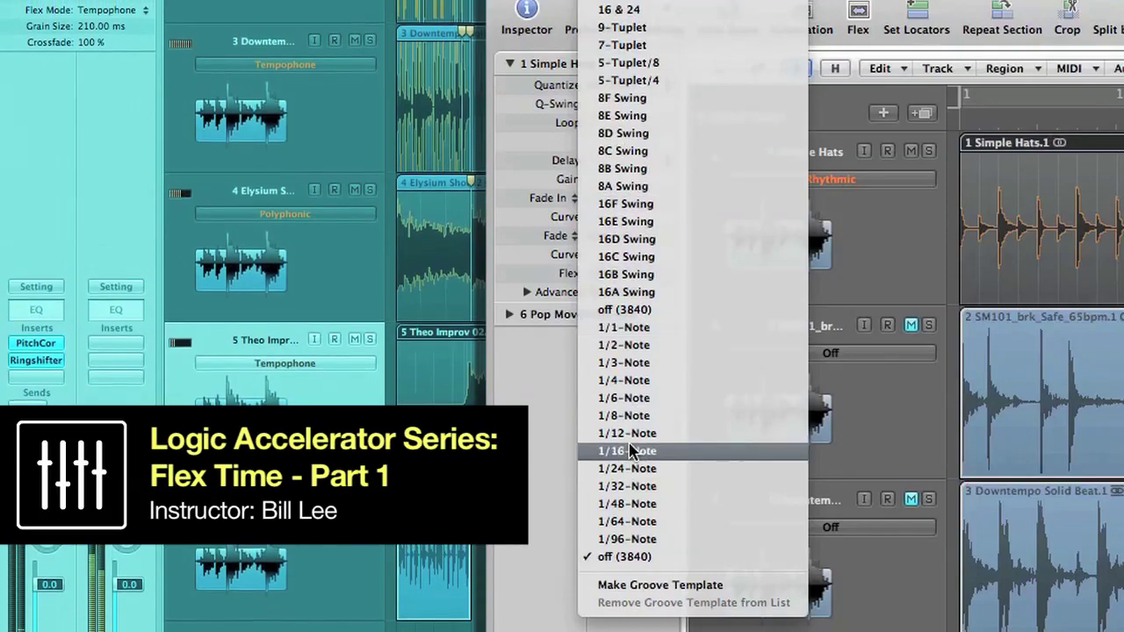
pyautogui.click(640, 451)
pyautogui.moveTo(989, 81); pyautogui.dragTo(748, 91)
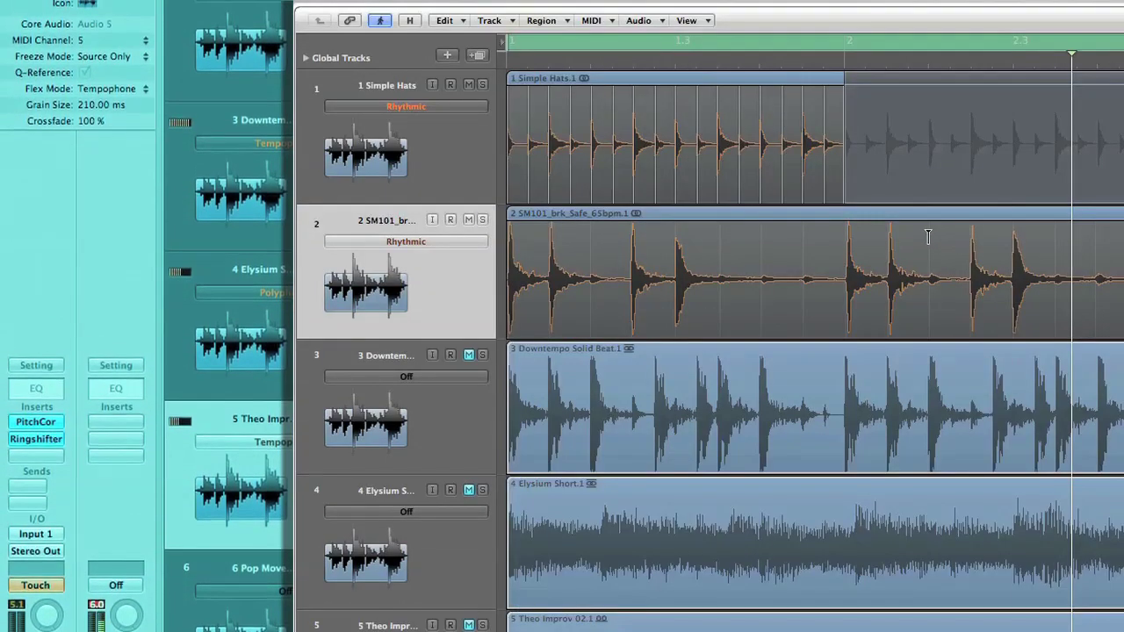
# - Add three flex markers on region 2 and shift its middle kick later
pyautogui.click(928, 235)
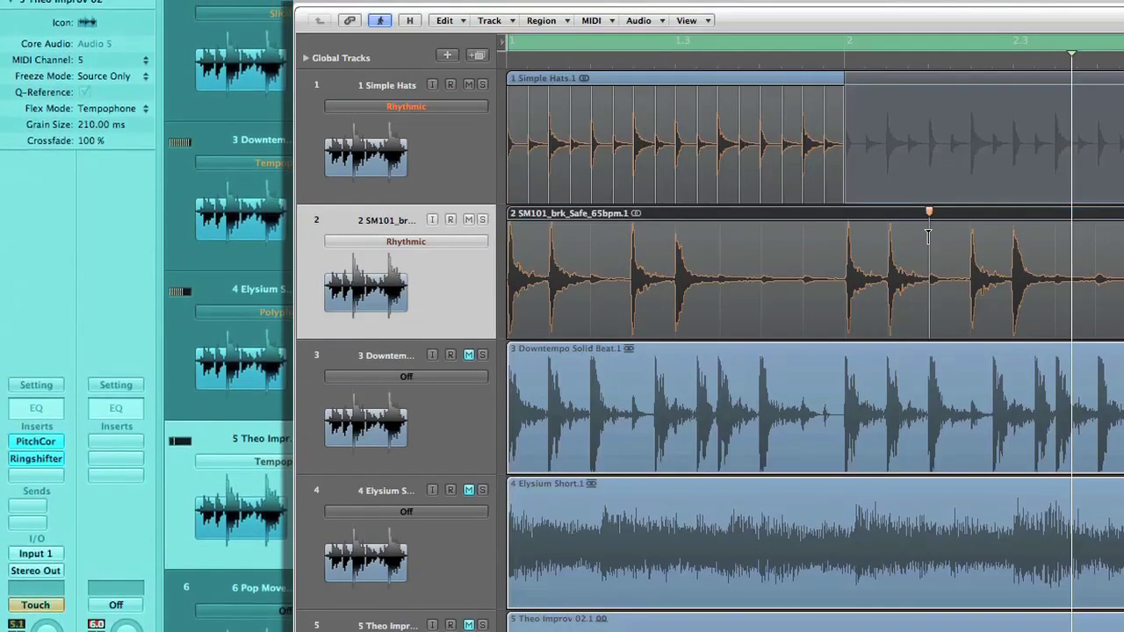
pyautogui.click(1014, 235)
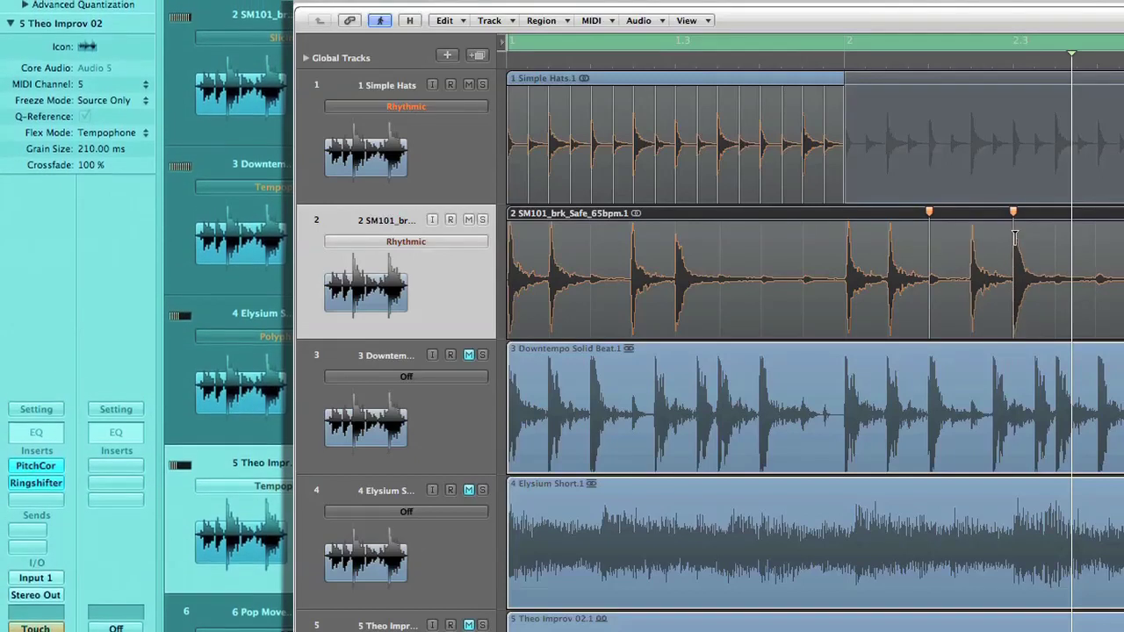
pyautogui.click(971, 235)
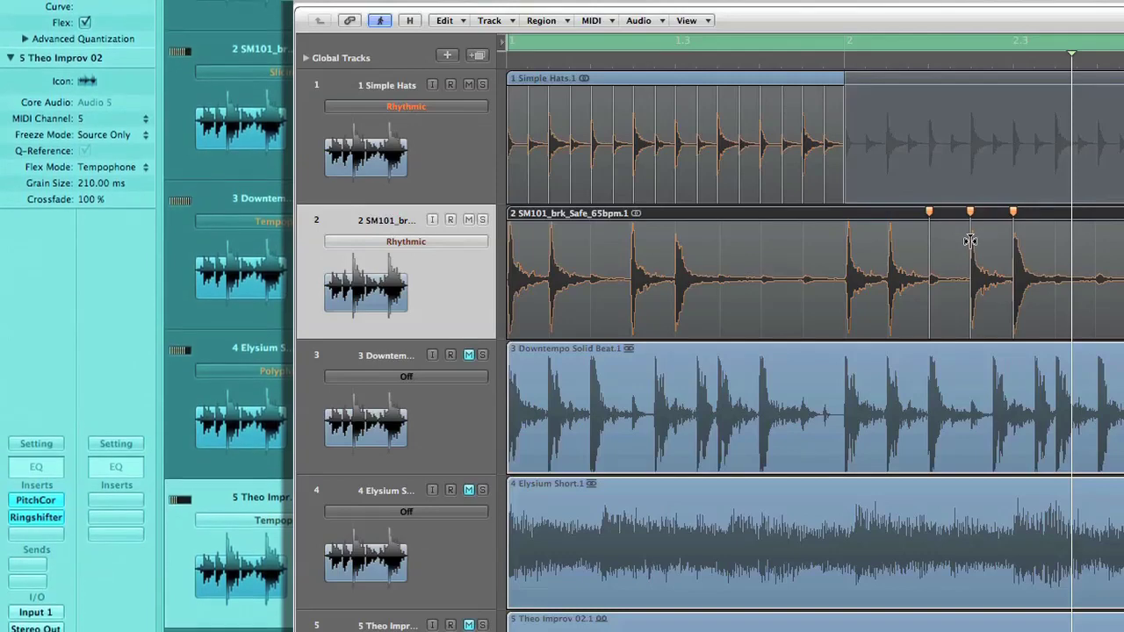
pyautogui.click(970, 239)
pyautogui.moveTo(970, 240); pyautogui.dragTo(989, 237)
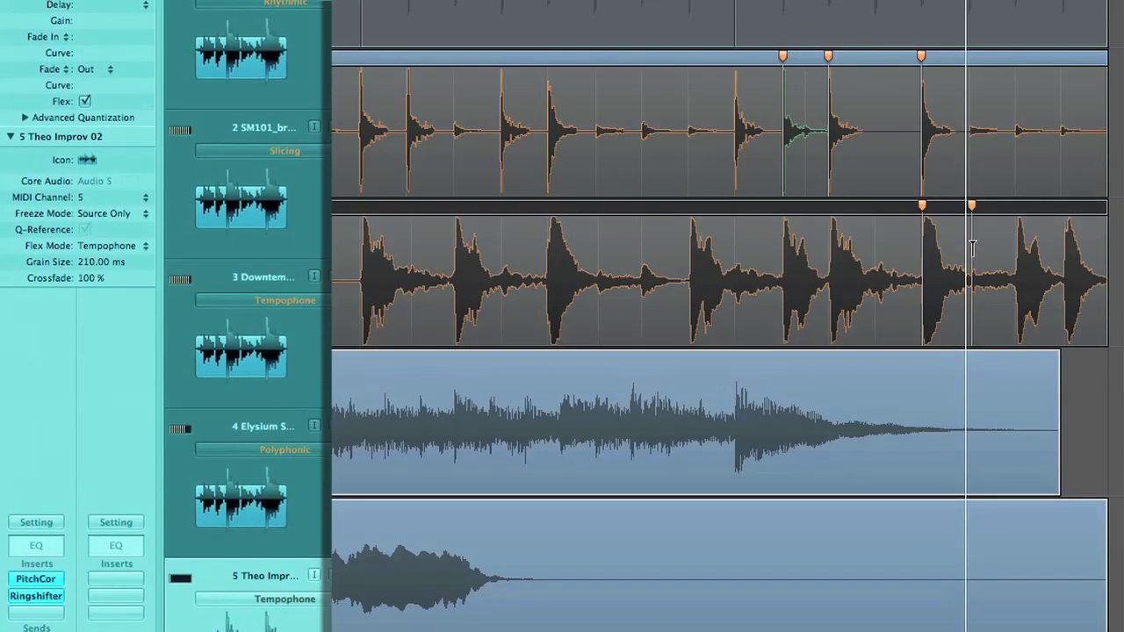
# - Move region 3's hit later with a flex marker and set track 2 to Rhythmic flex mode
pyautogui.click(971, 244)
pyautogui.moveTo(972, 243); pyautogui.dragTo(1099, 239)
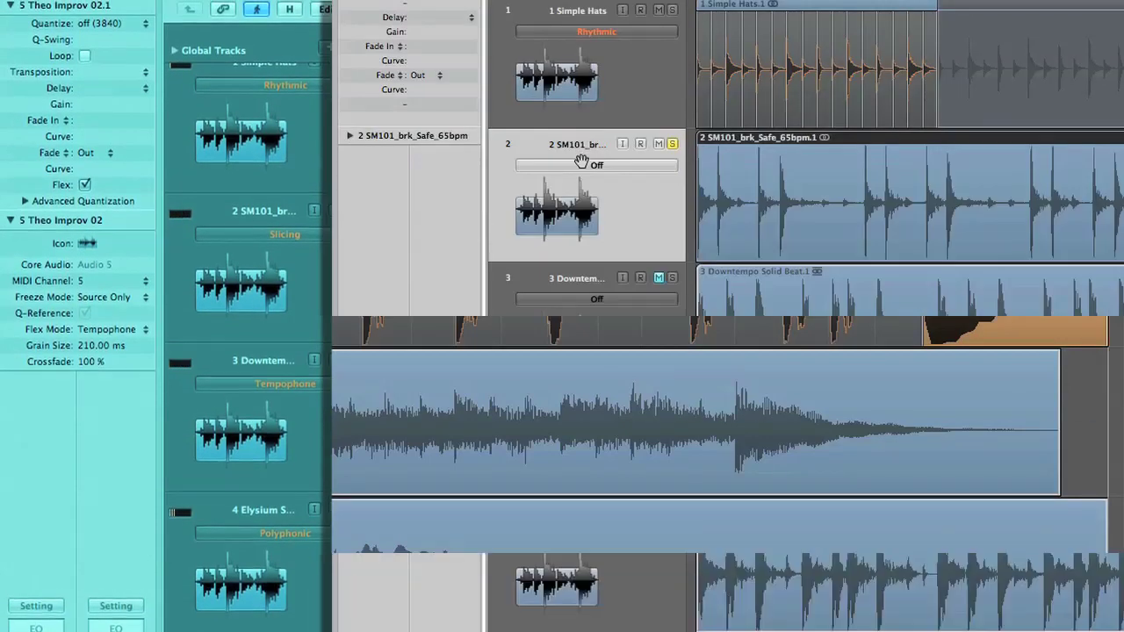
pyautogui.click(580, 165)
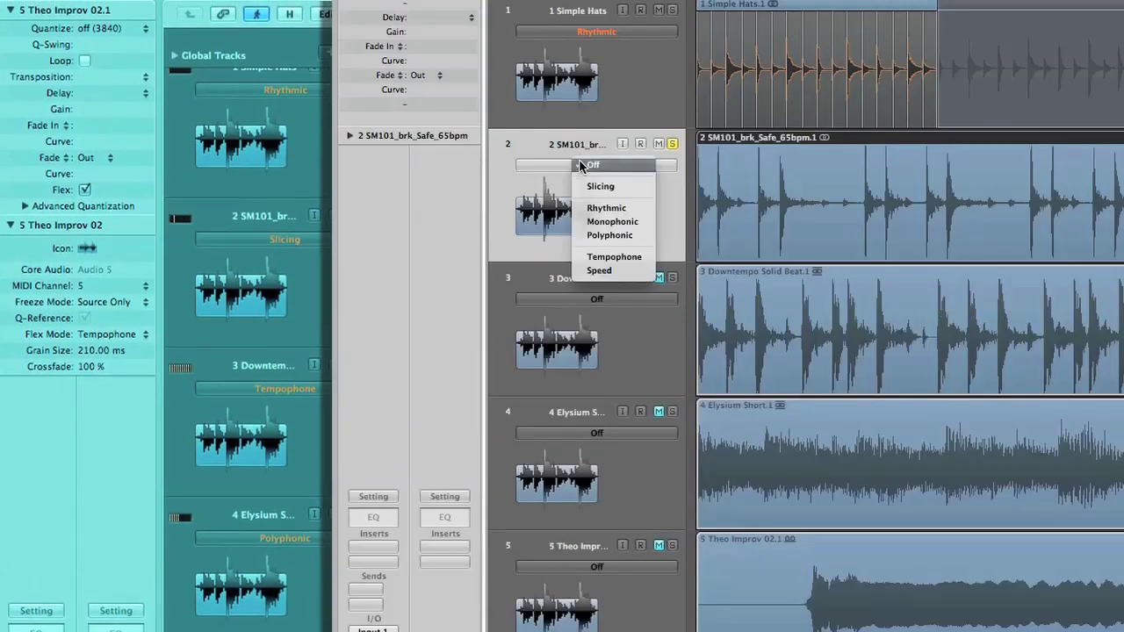
pyautogui.click(601, 209)
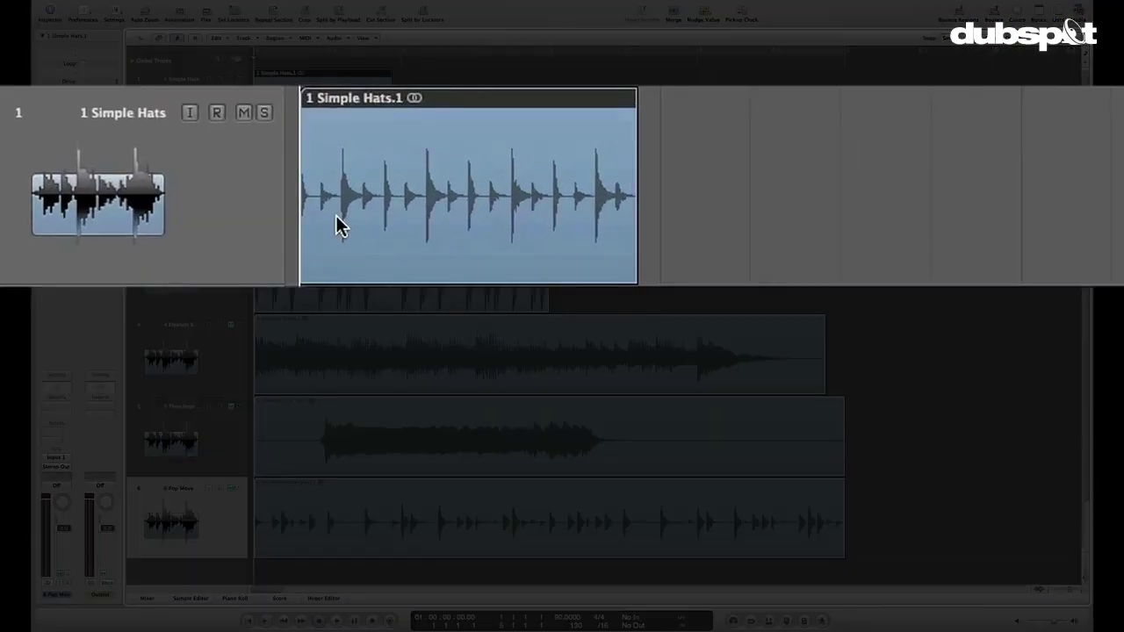
# - Play the Simple Hats loop, show flex editing, and set its flex mode to Rhythmic
pyautogui.press('space')
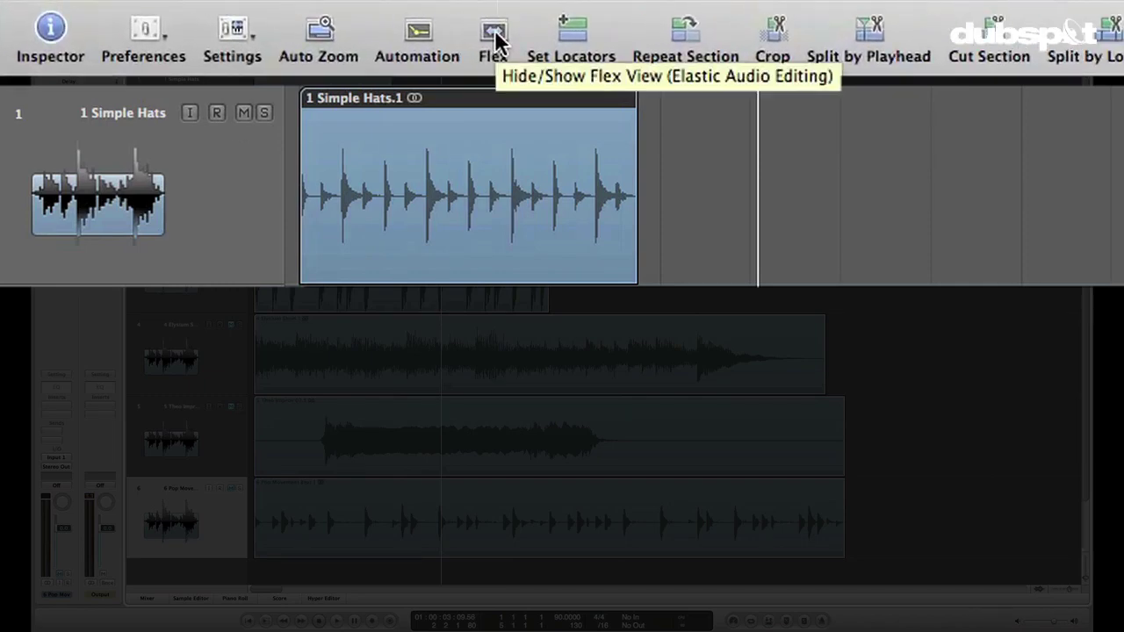
pyautogui.click(495, 37)
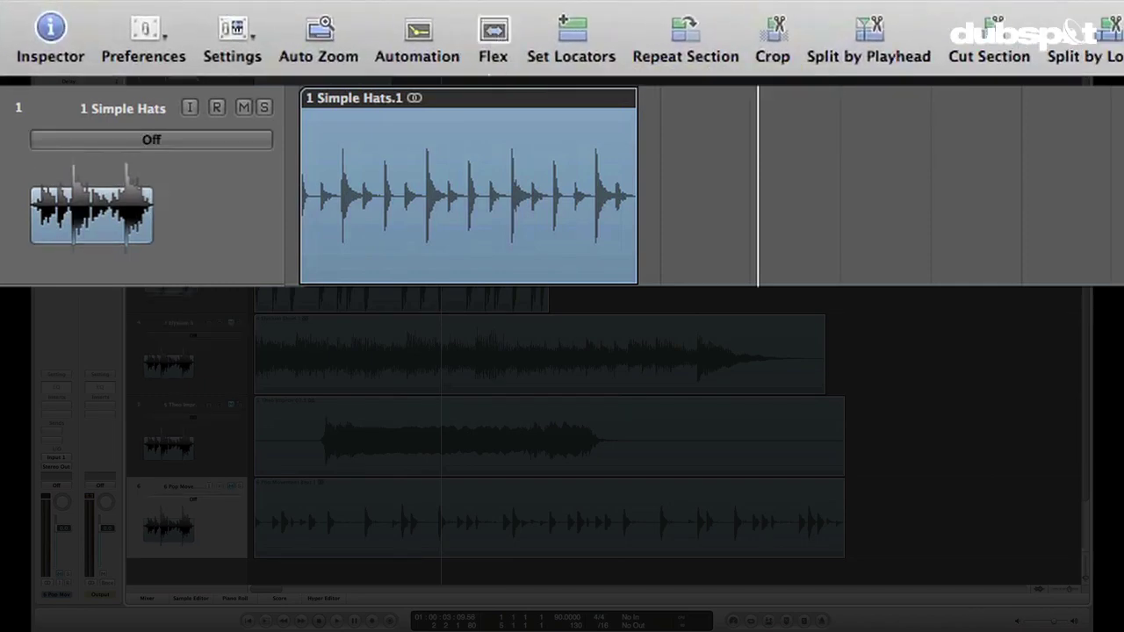
pyautogui.click(149, 141)
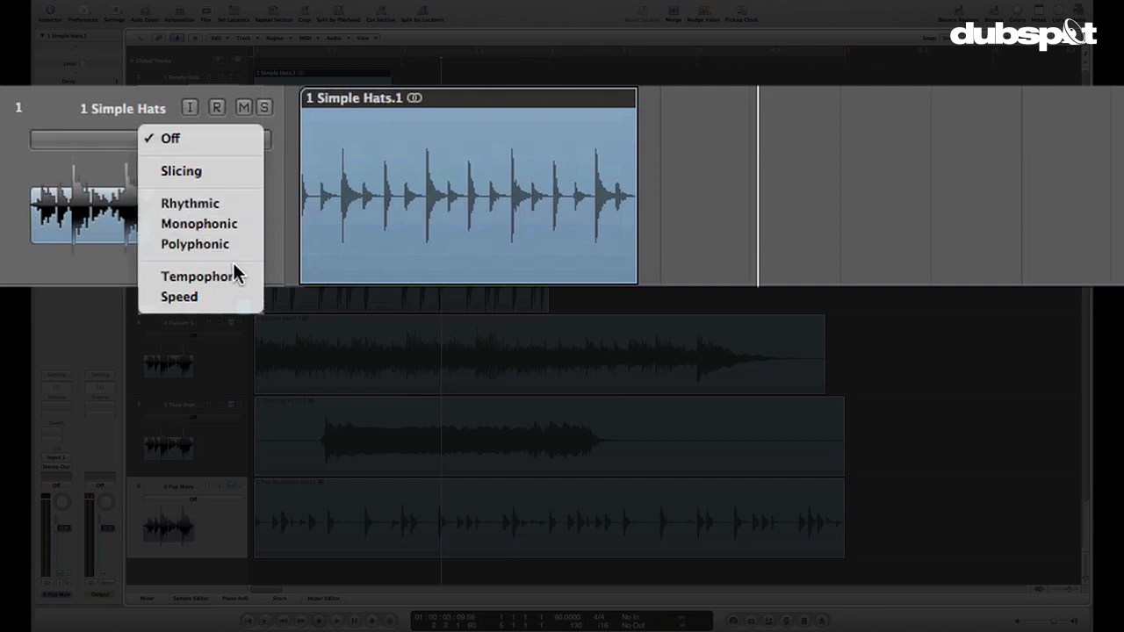
pyautogui.click(234, 206)
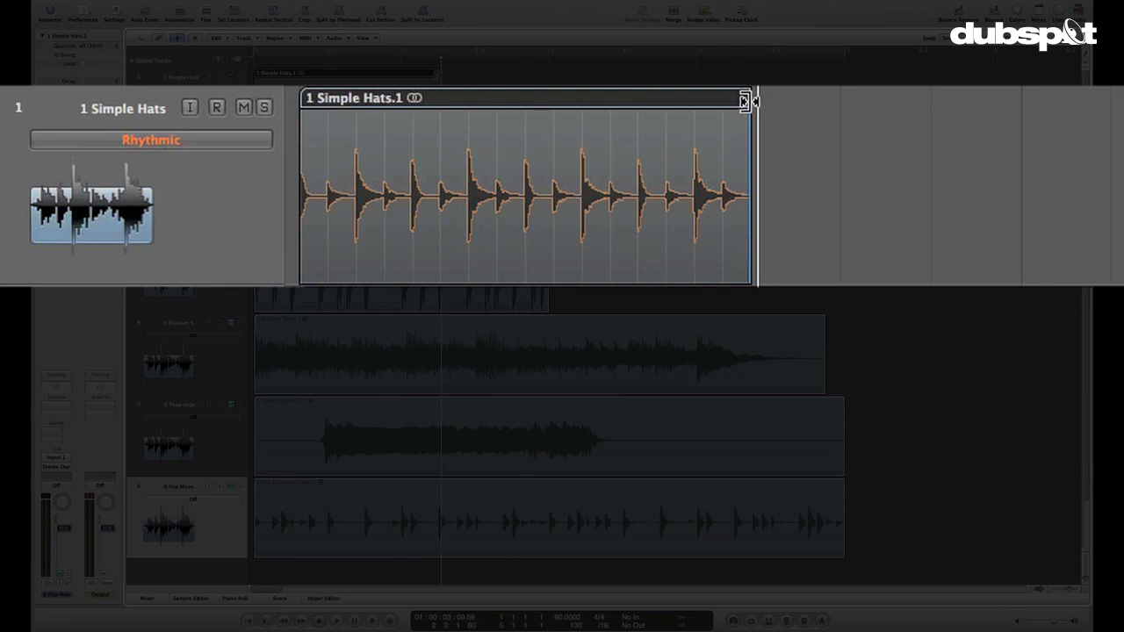
# - Time-stretch the Simple Hats region longer and audition it from the start
pyautogui.moveTo(753, 101); pyautogui.dragTo(1013, 100)
pyautogui.press('Return')
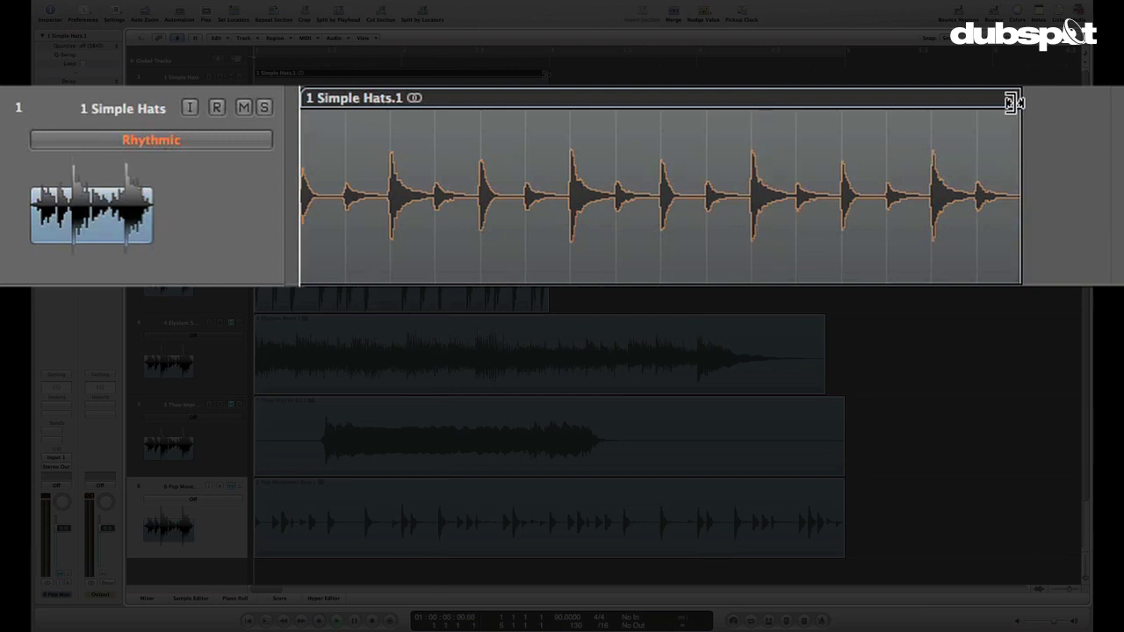
pyautogui.press('space')
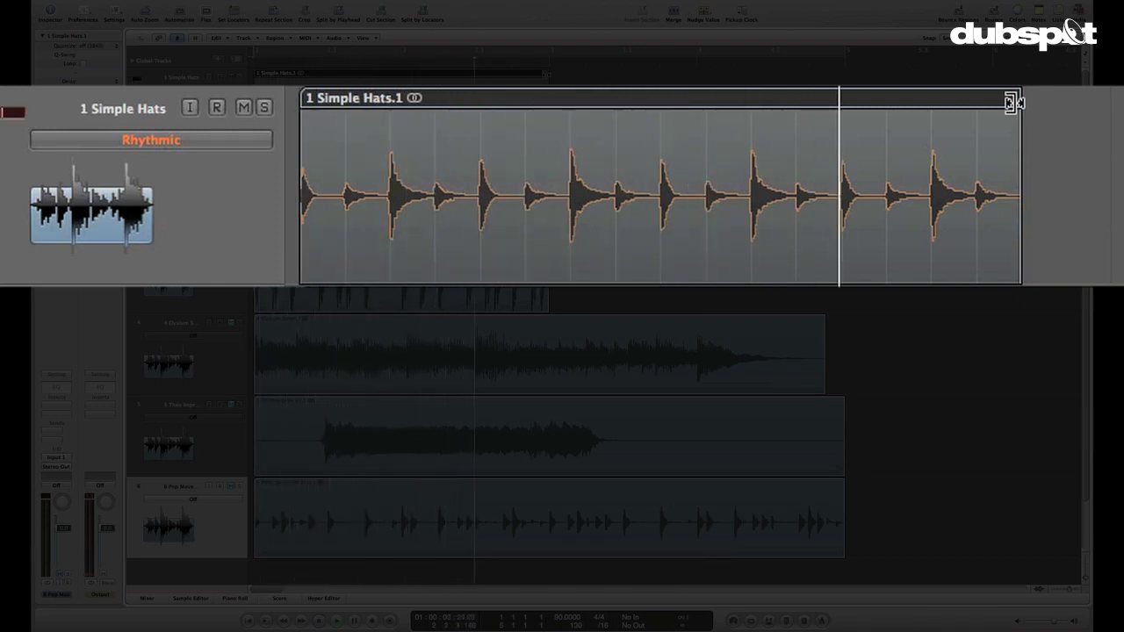
pyautogui.press('space')
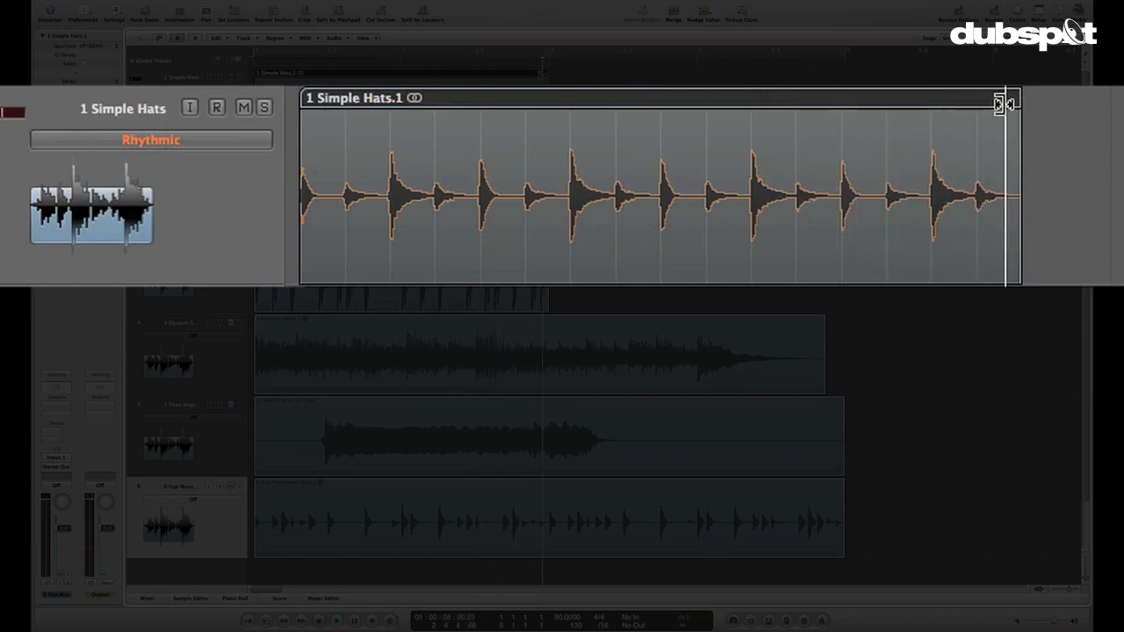
# - Compress the Simple Hats region to one bar and play it back
pyautogui.moveTo(1004, 104); pyautogui.dragTo(660, 116)
pyautogui.press('Return')
pyautogui.press('space')
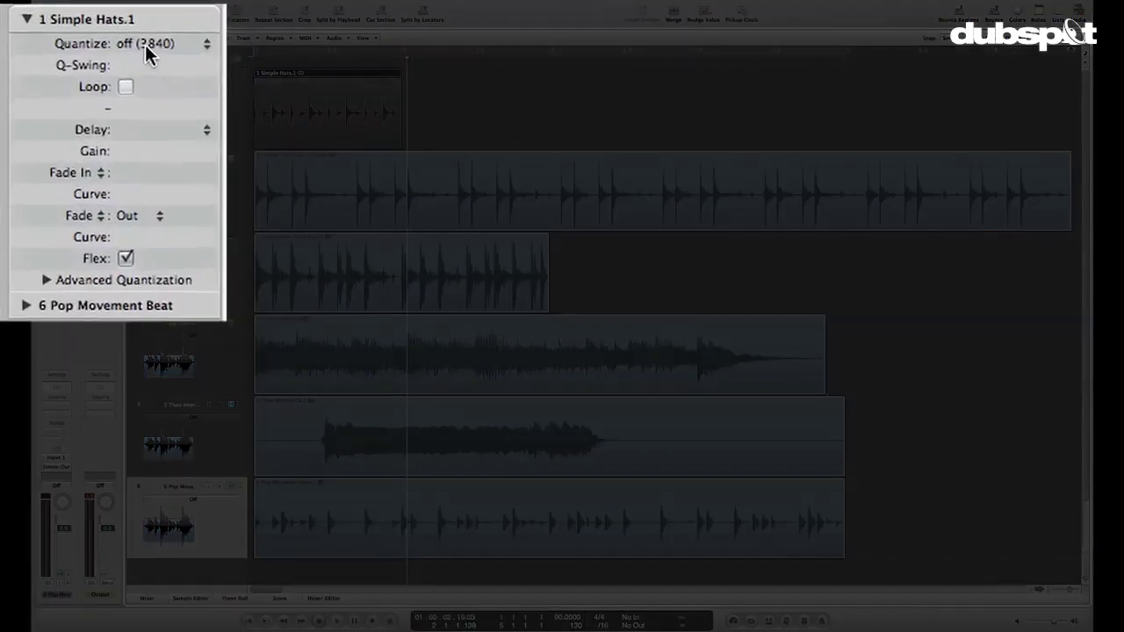
# - Quantize the Simple Hats region to 1/16-Note and add Q-Swing
pyautogui.click(91, 45)
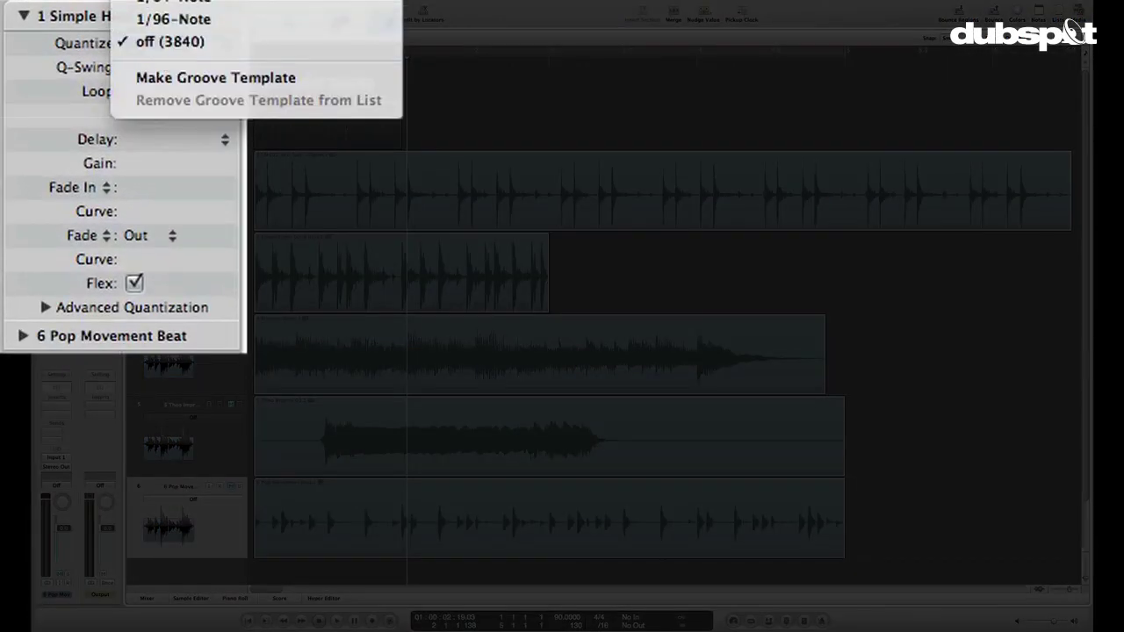
pyautogui.scroll(10, 255, 325)
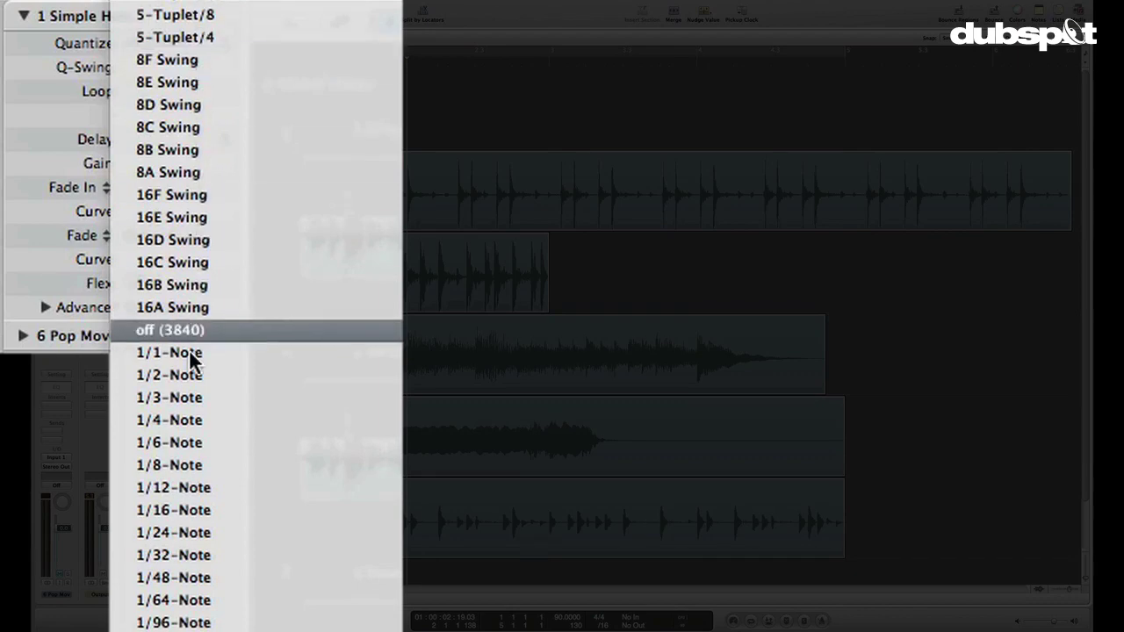
pyautogui.click(174, 509)
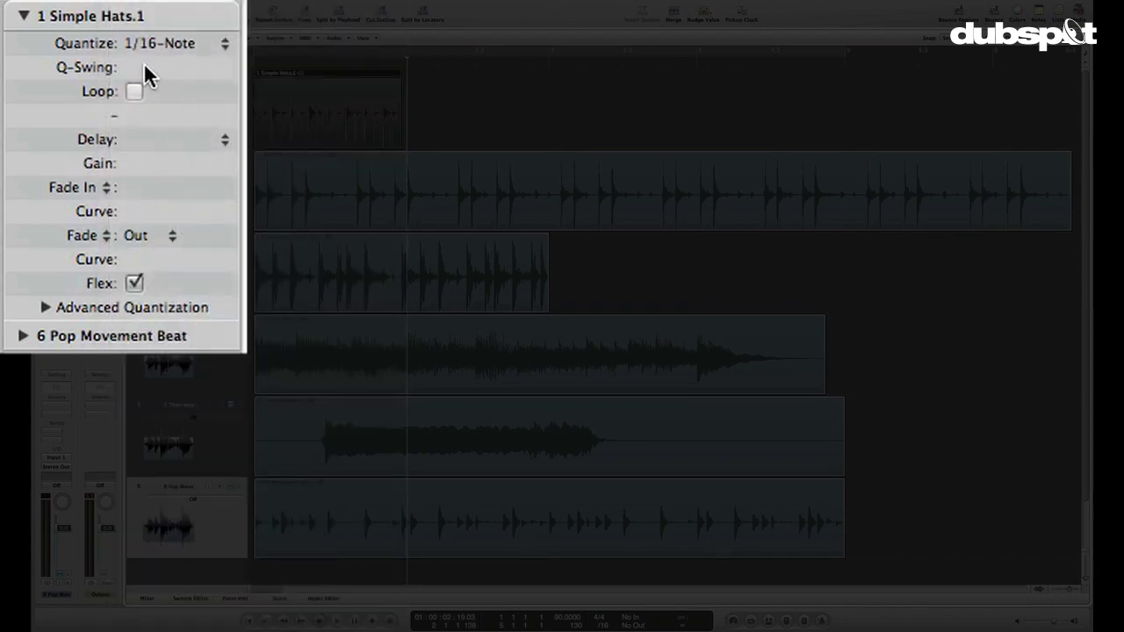
pyautogui.moveTo(146, 68); pyautogui.dragTo(137, 54)
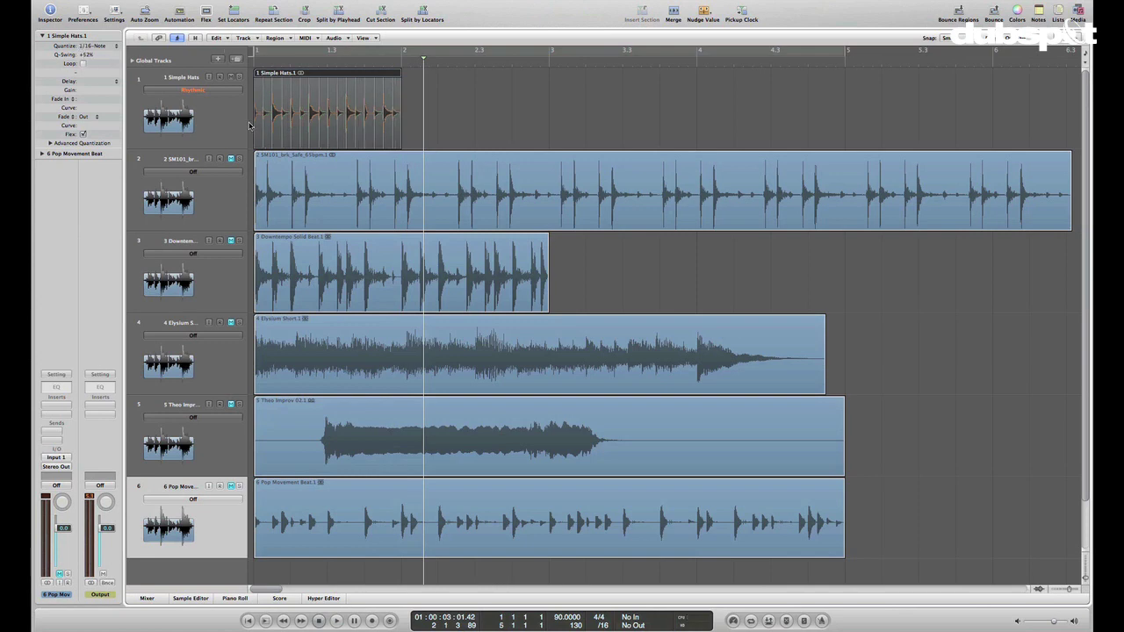
# - Hide flex view, loop Simple Hats through bar 5, and set a cycle from bar 1 to 5
pyautogui.click(205, 13)
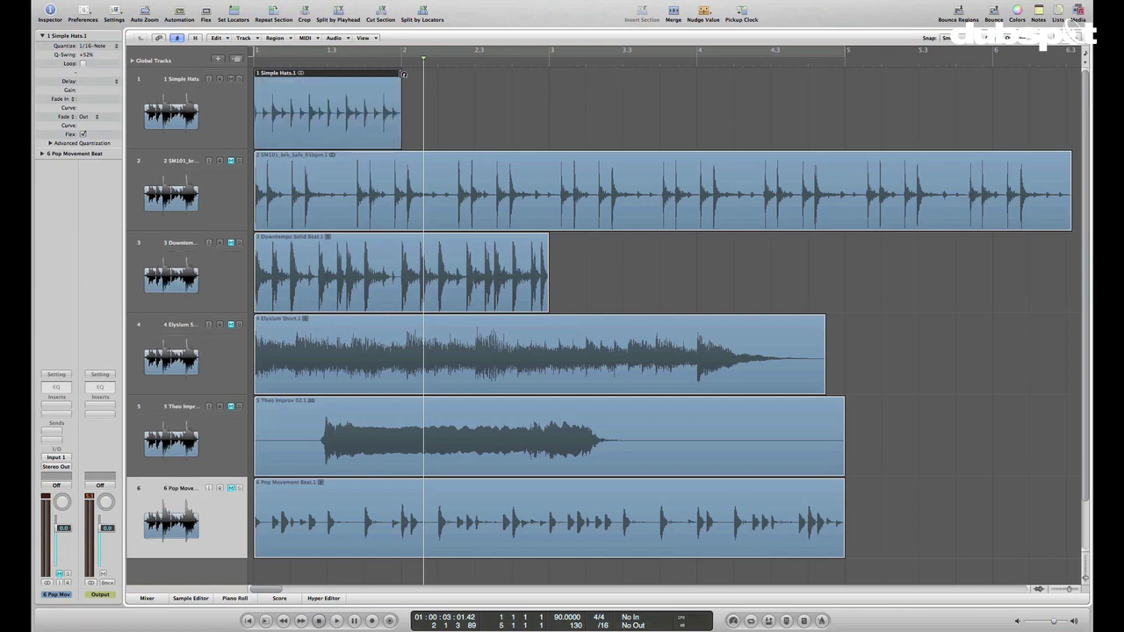
pyautogui.moveTo(403, 74); pyautogui.dragTo(847, 100)
pyautogui.click(791, 53)
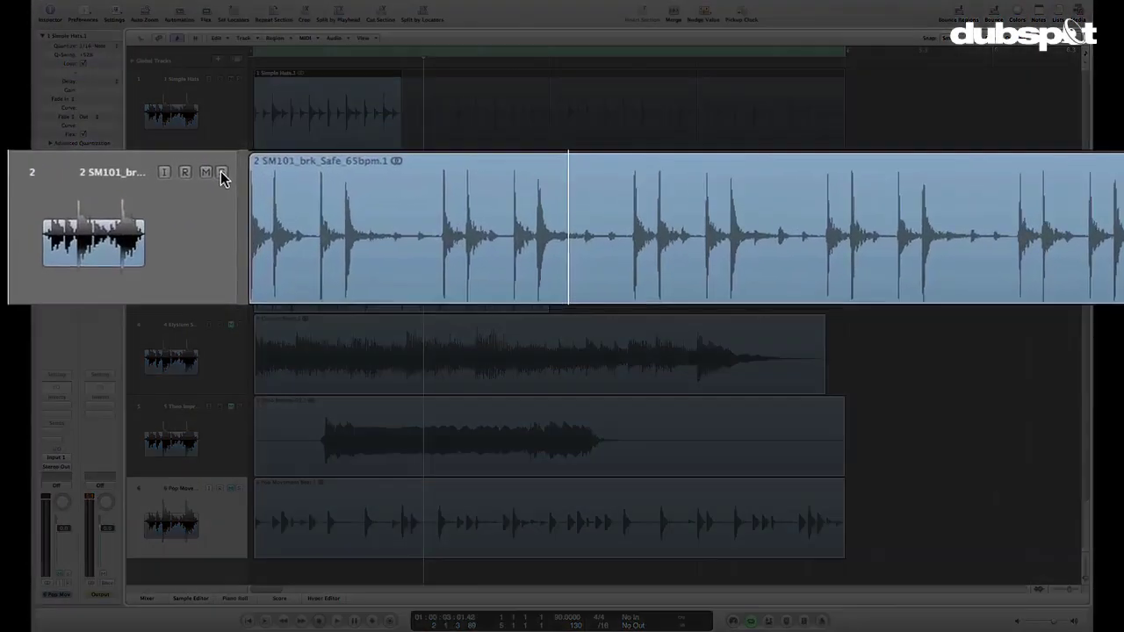
# - Solo and play SM101_brk_Safe_65bpm, show flex view, and set its flex mode to Rhythmic
pyautogui.click(239, 162)
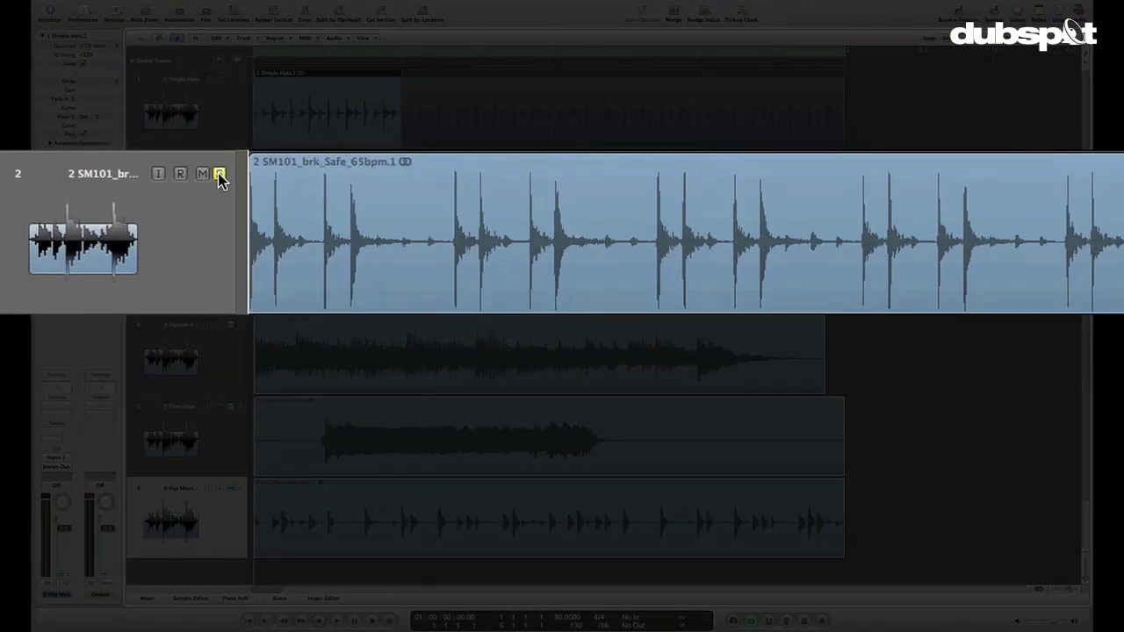
pyautogui.press('space')
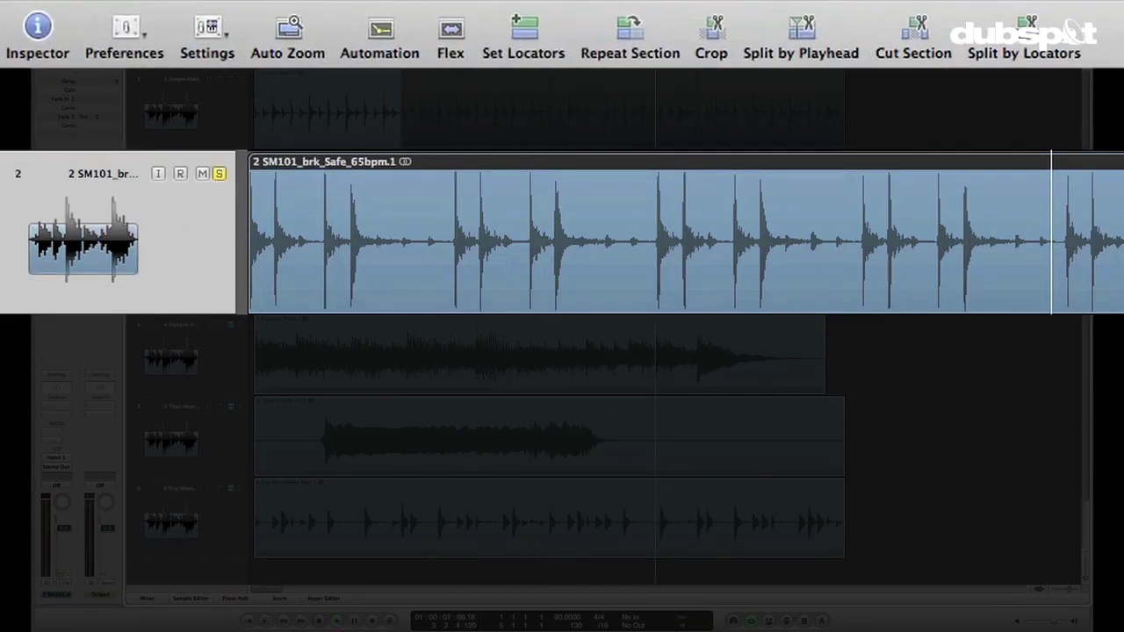
pyautogui.click(451, 39)
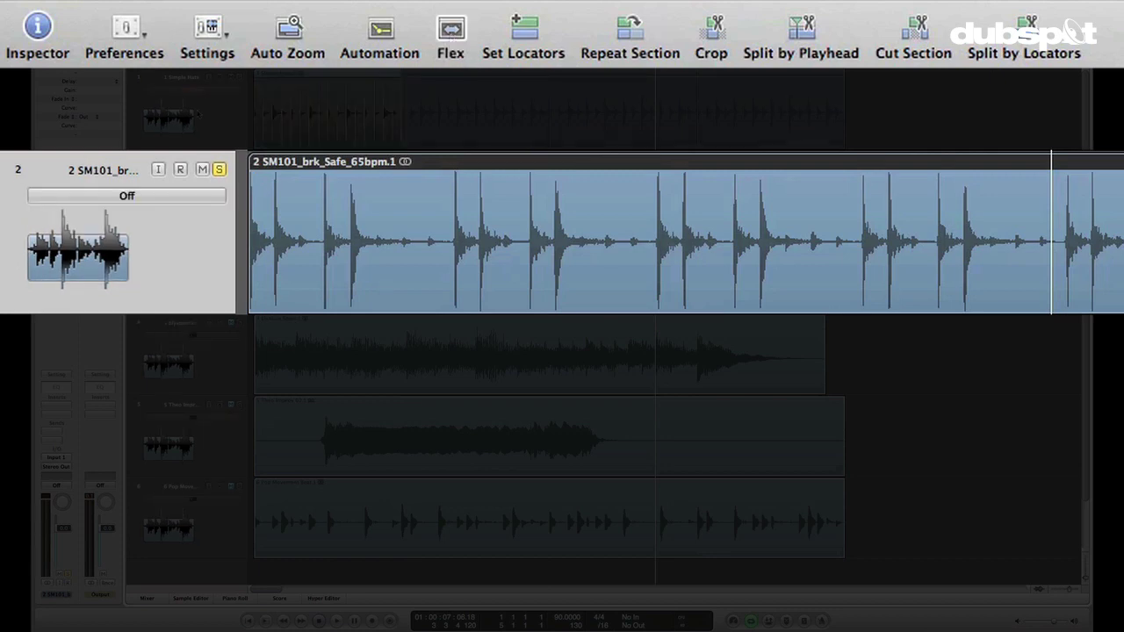
pyautogui.click(106, 191)
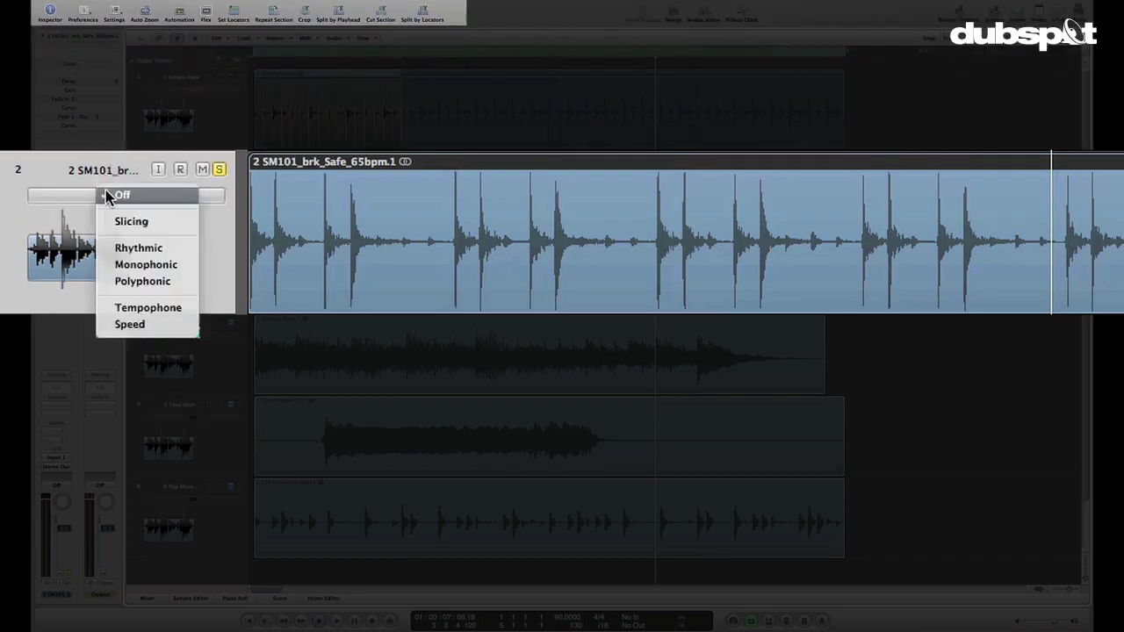
pyautogui.click(132, 248)
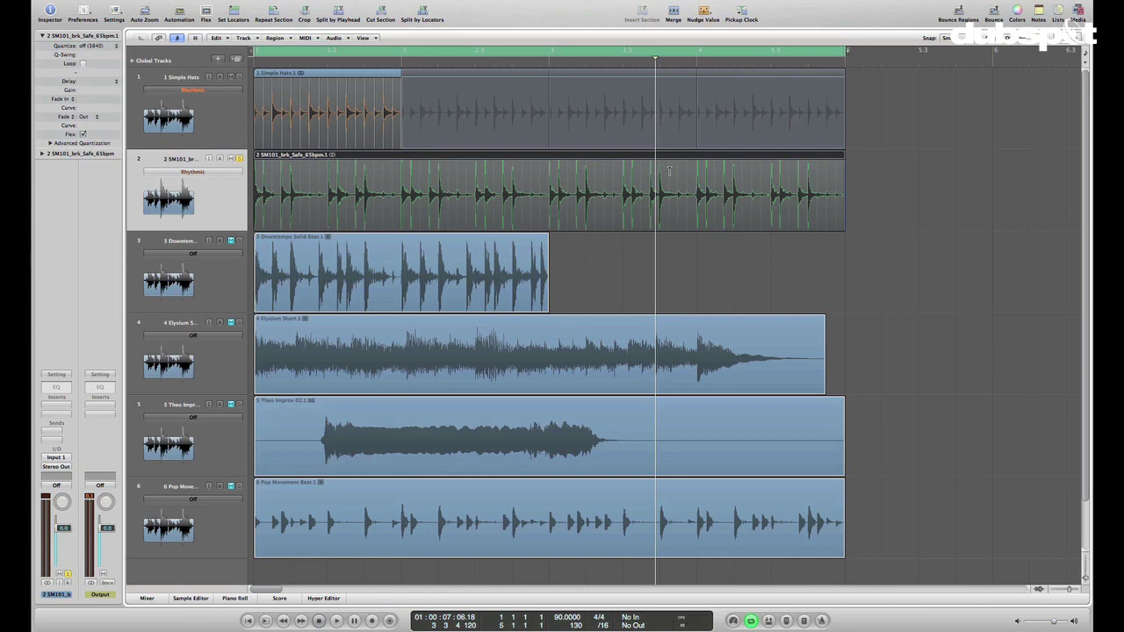
# - Zoom out and time-stretch the SM101 beat region to twice its length, ending at bar 9
pyautogui.press('Return')
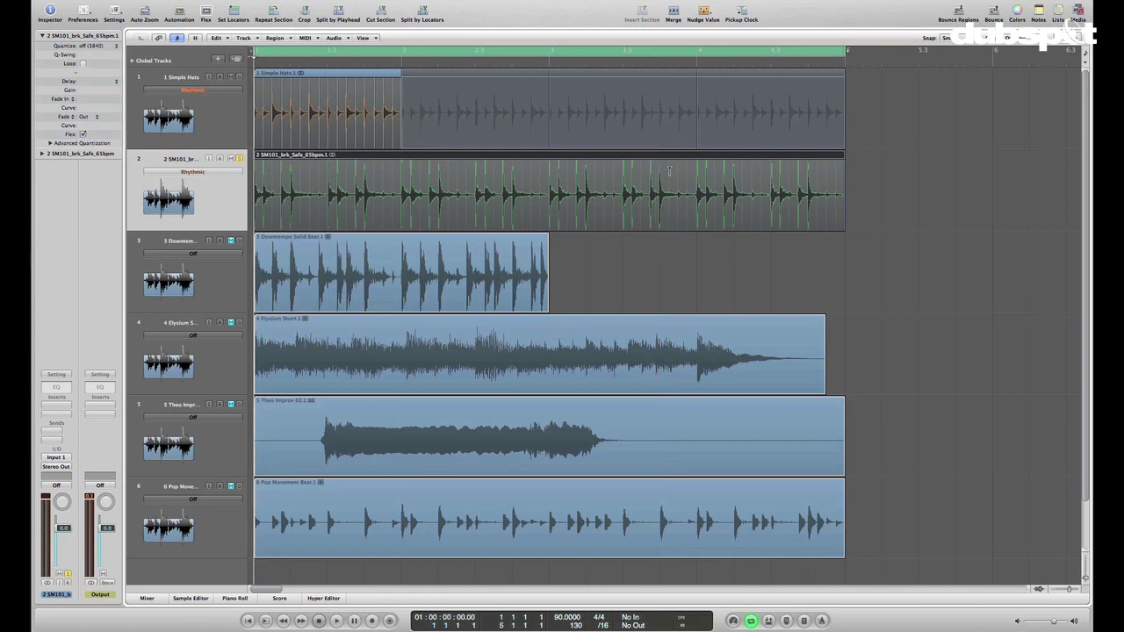
pyautogui.press('space')
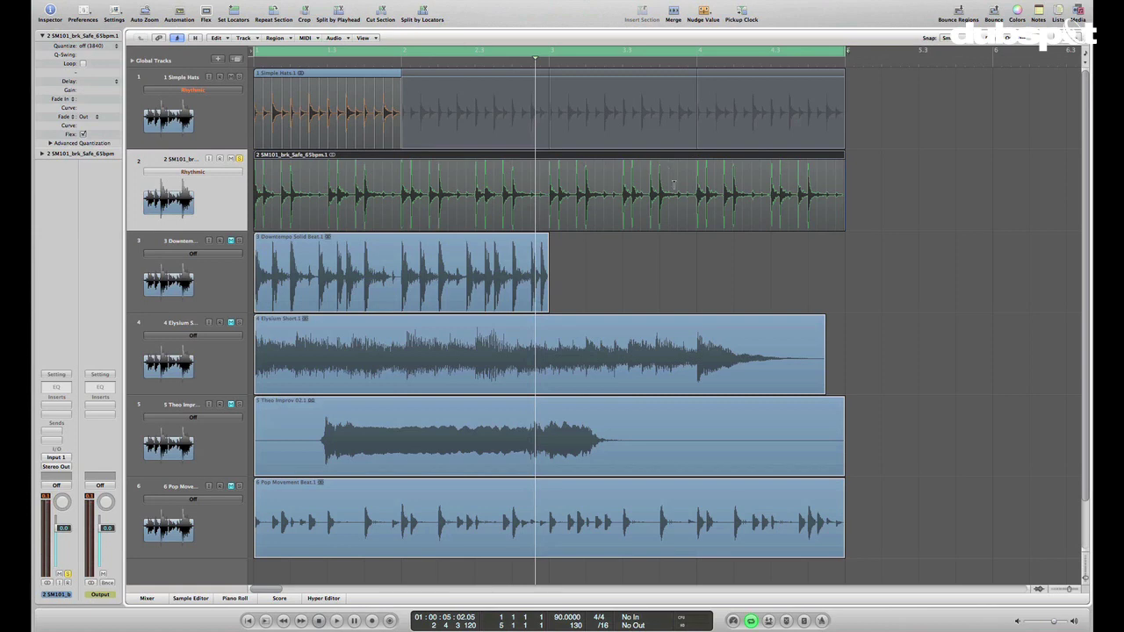
pyautogui.keyDown('ctrl'); pyautogui.keyDown('alt'); pyautogui.click(674, 184); pyautogui.keyUp('alt'); pyautogui.keyUp('ctrl')
pyautogui.keyDown('ctrl'); pyautogui.keyDown('alt'); pyautogui.click(675, 185); pyautogui.keyUp('alt'); pyautogui.keyUp('ctrl')
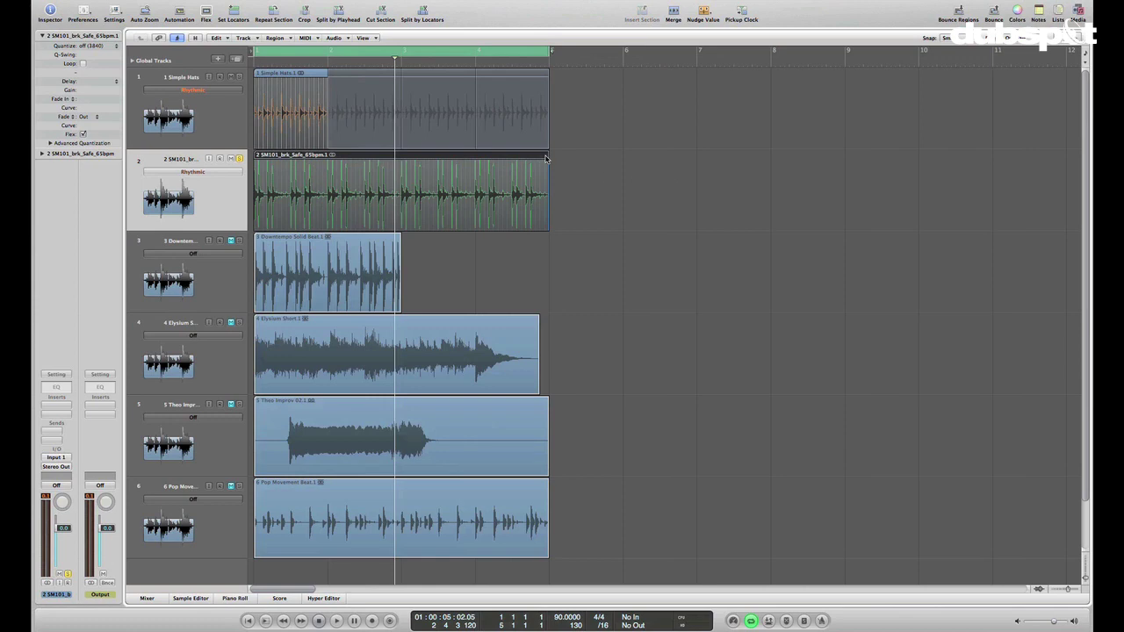
pyautogui.moveTo(546, 156); pyautogui.dragTo(846, 165)
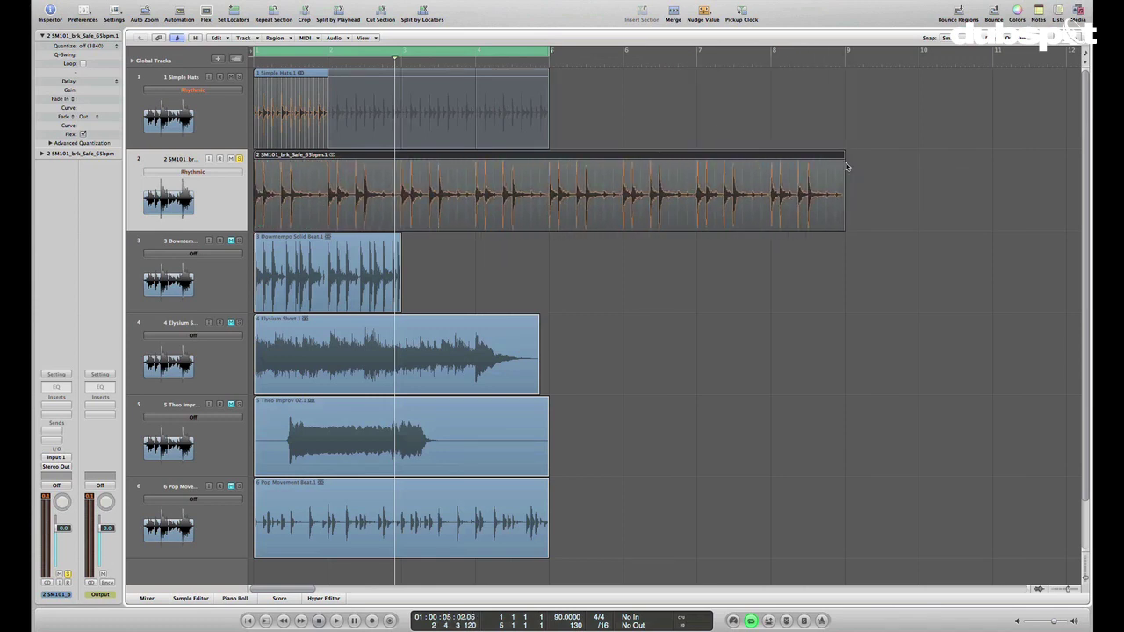
pyautogui.press('Return')
pyautogui.press('space')
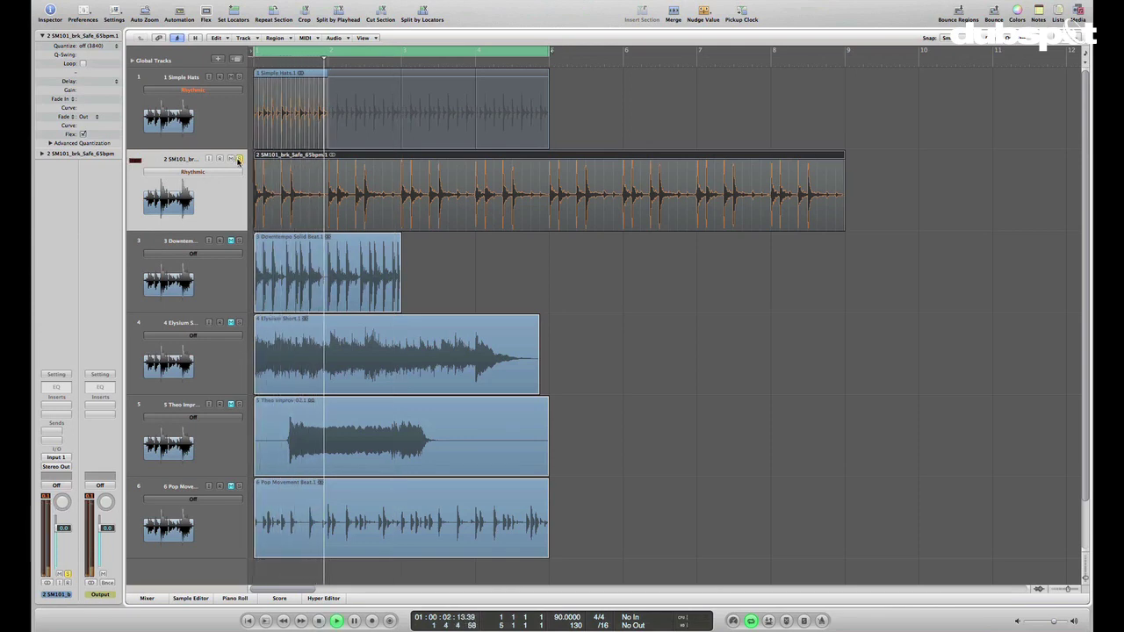
pyautogui.click(238, 159)
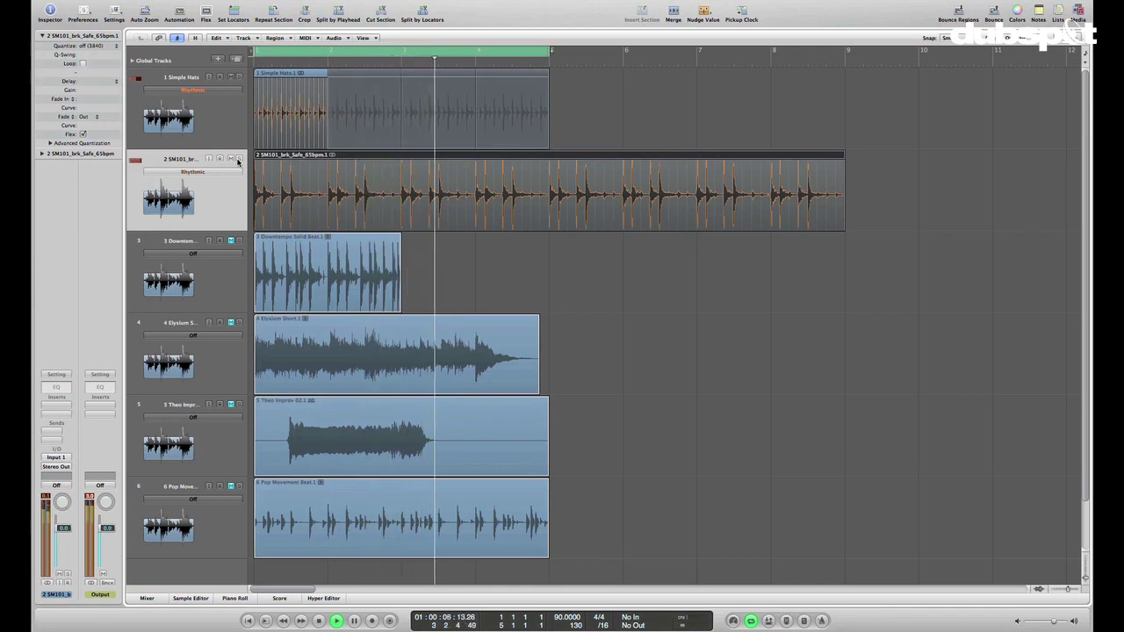
pyautogui.press('space')
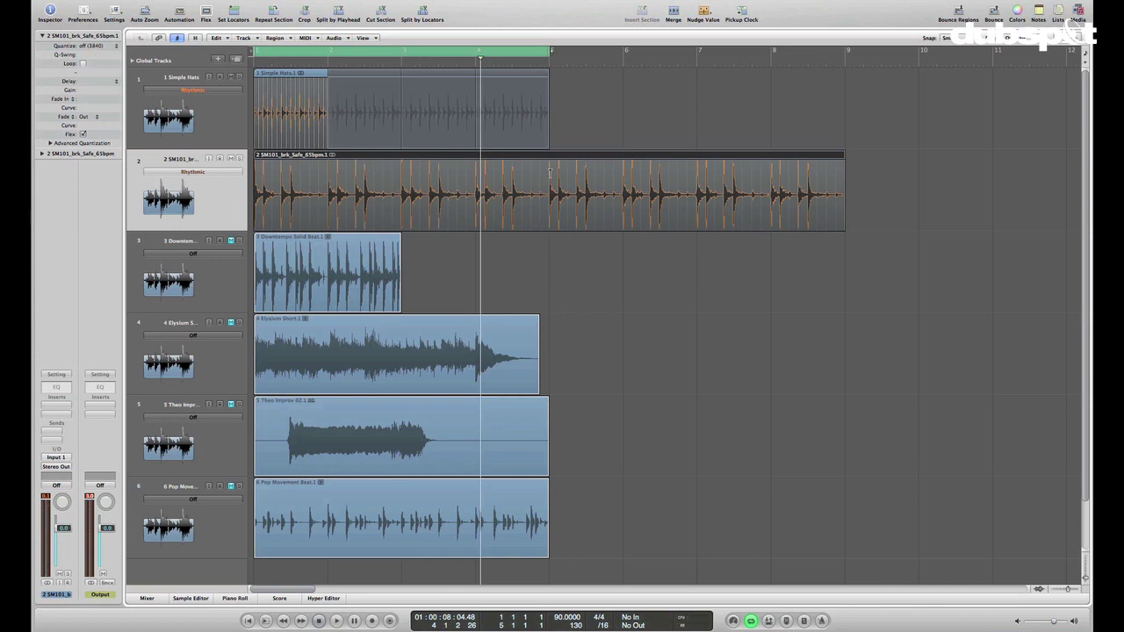
# - Trim the beat region back to end at bar 5 and fit all regions to the window
pyautogui.moveTo(841, 225); pyautogui.dragTo(551, 219)
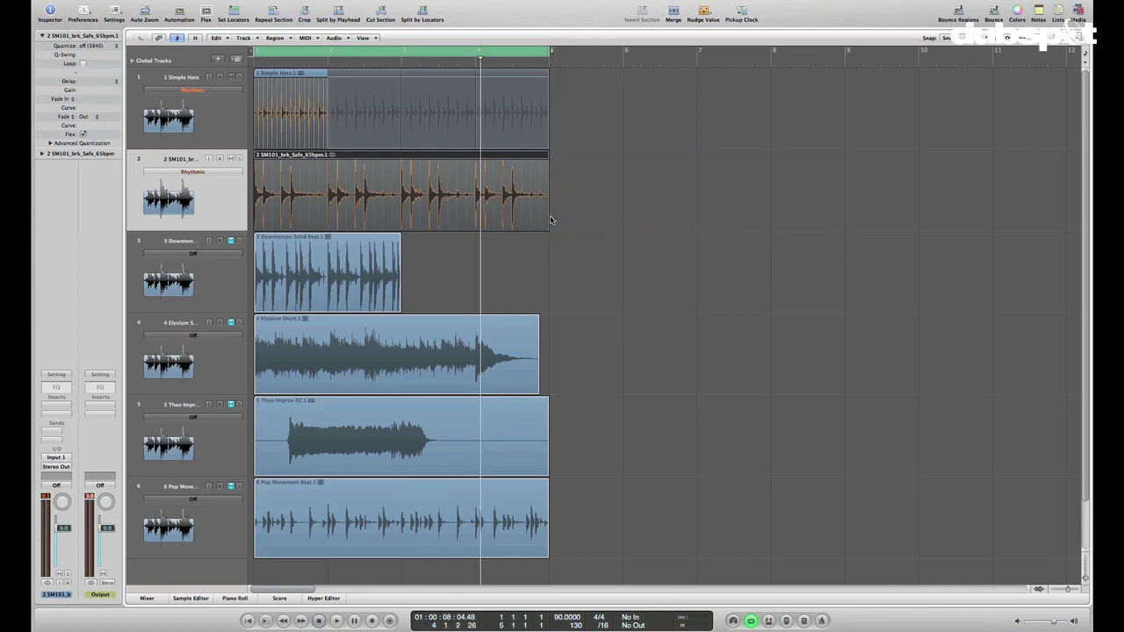
pyautogui.press('super+a')
pyautogui.press('z')
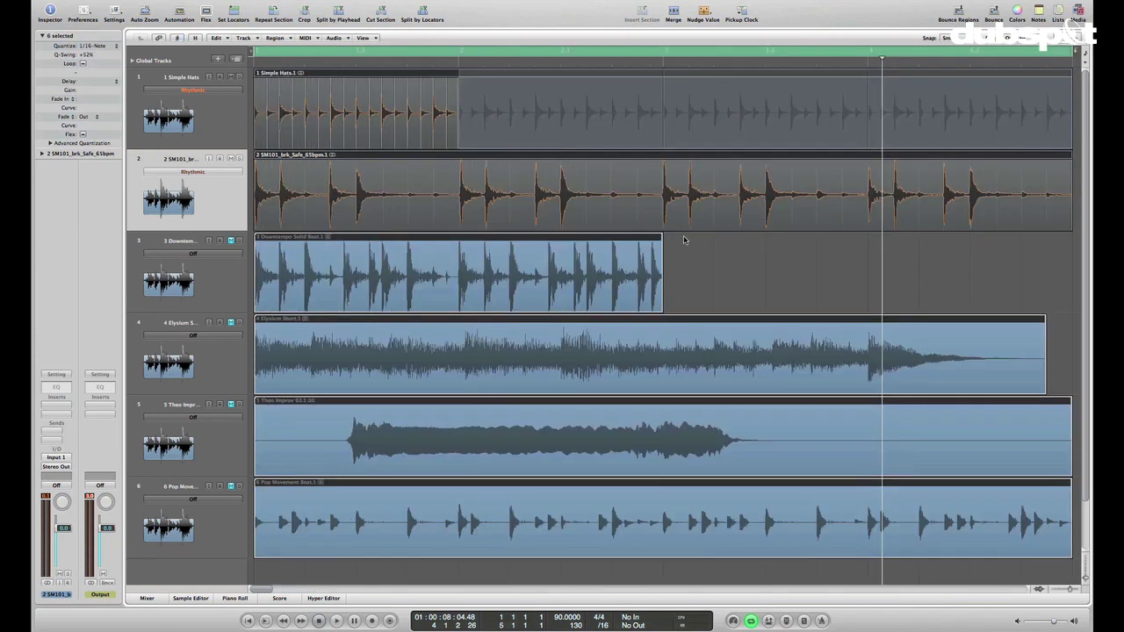
pyautogui.click(698, 244)
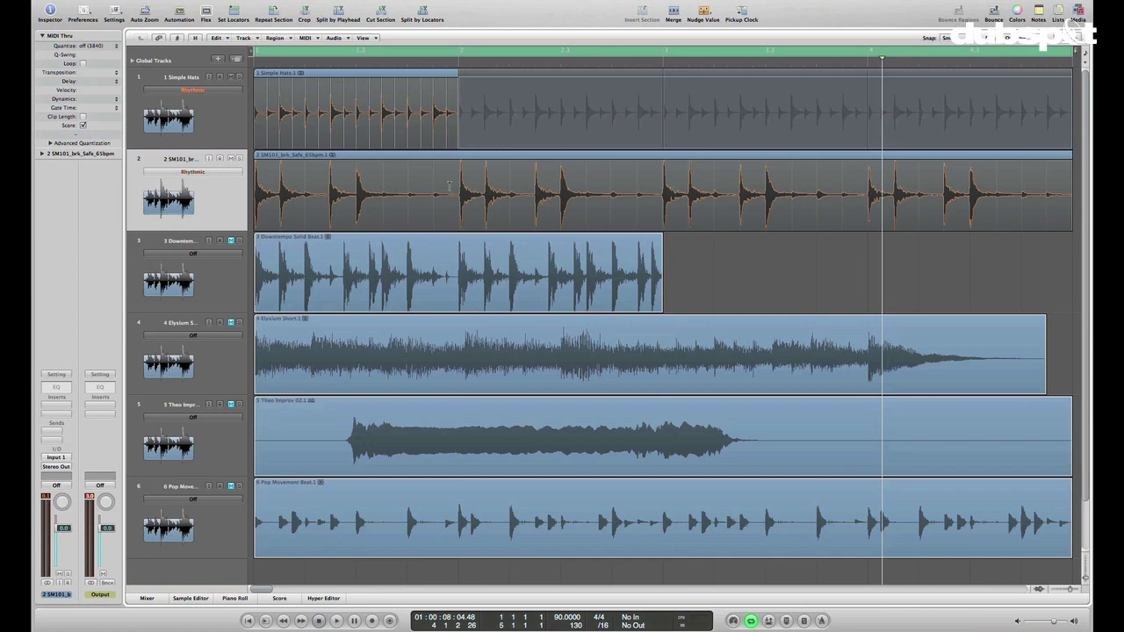
# - Place flex markers on three kicks in the beat region and shift the middle kick later
pyautogui.press('Return')
pyautogui.press('space')
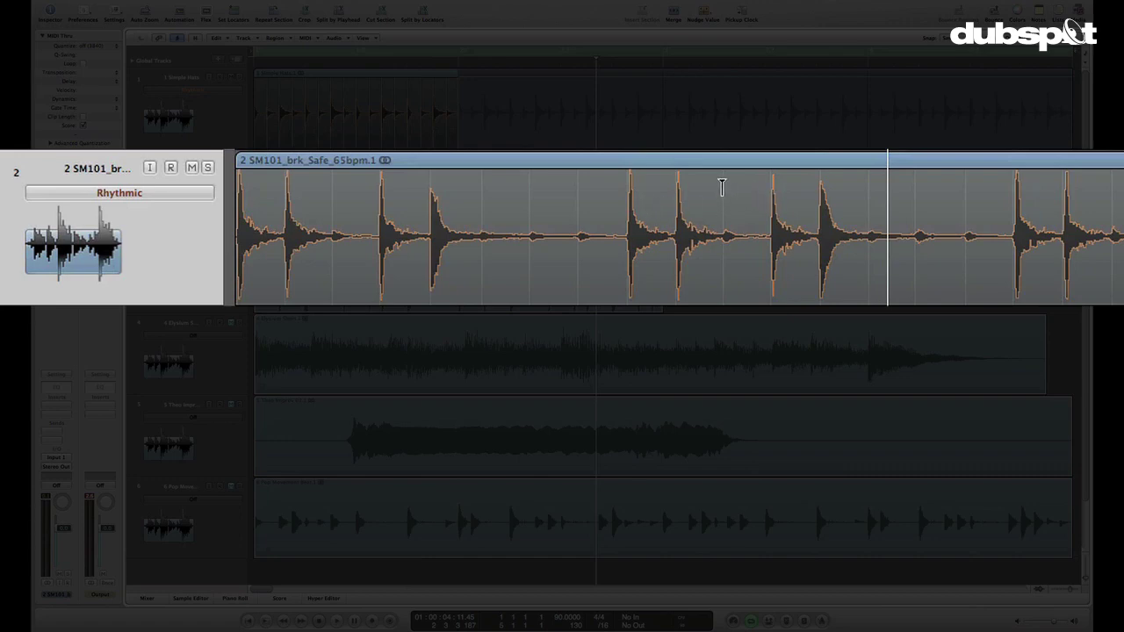
pyautogui.click(722, 185)
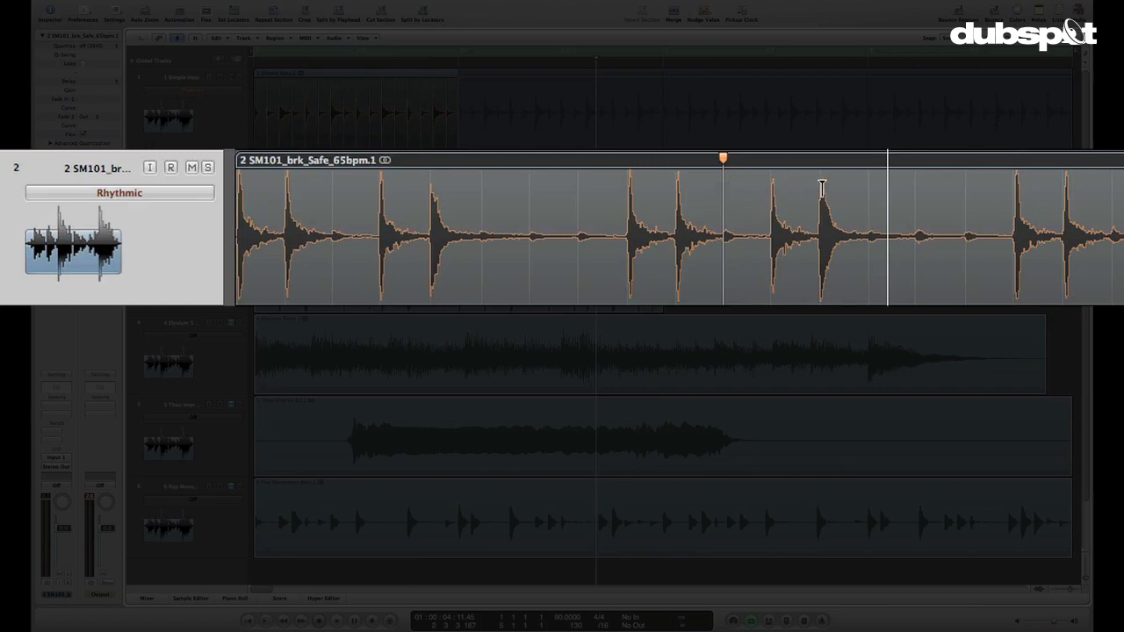
pyautogui.click(821, 184)
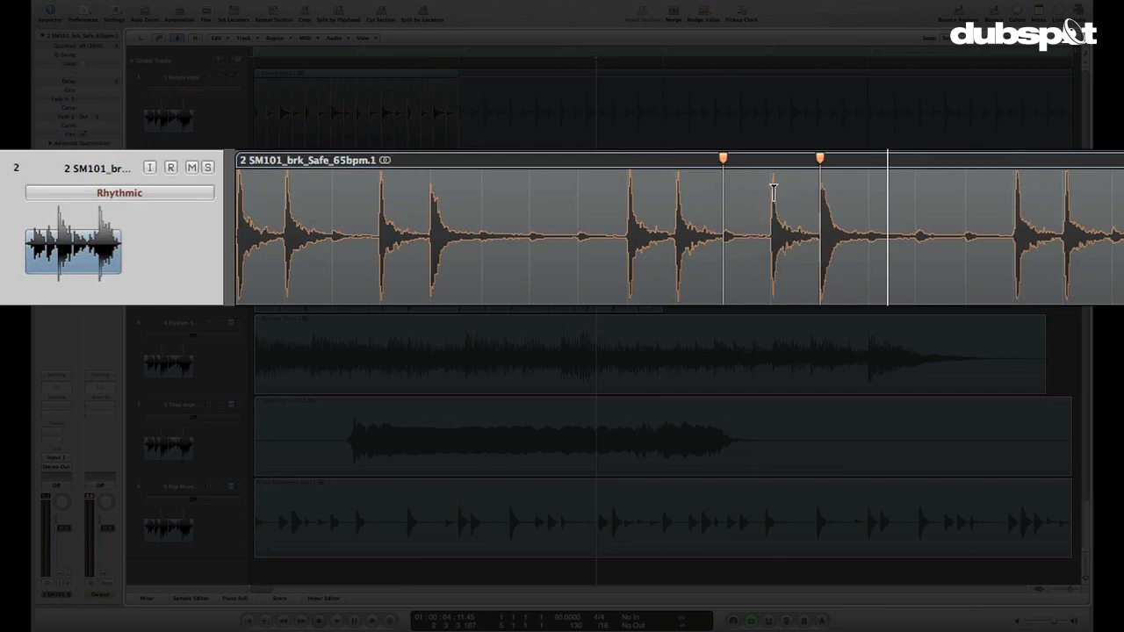
pyautogui.click(772, 185)
pyautogui.moveTo(770, 190); pyautogui.dragTo(792, 191)
pyautogui.press('space')
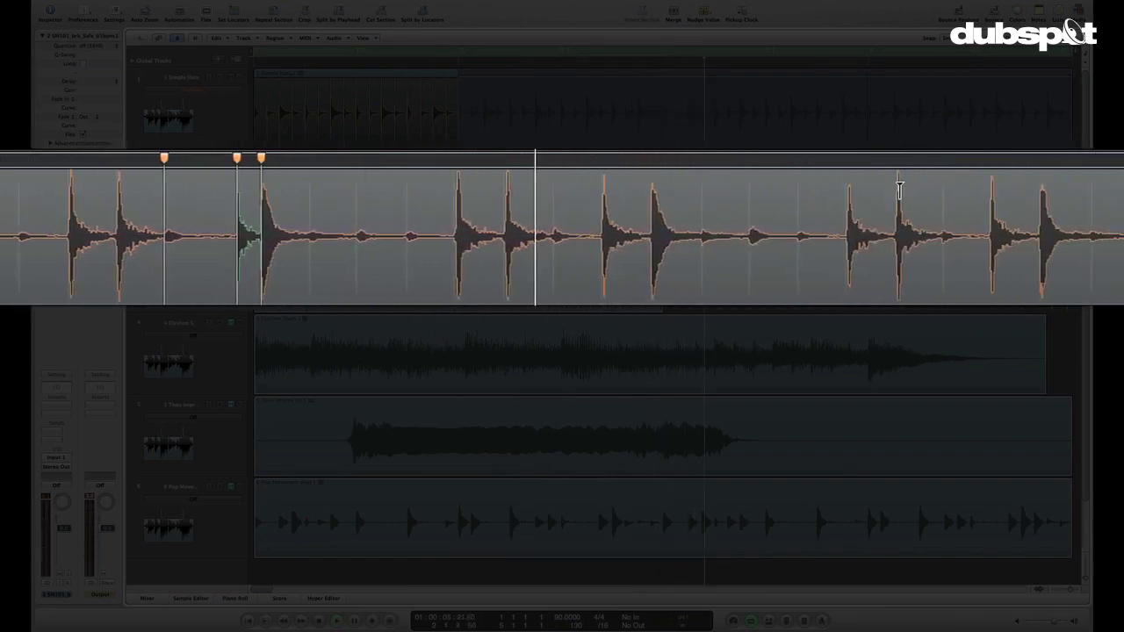
# - Add three more flex markers further along and pull the middle kick earlier
pyautogui.click(884, 184)
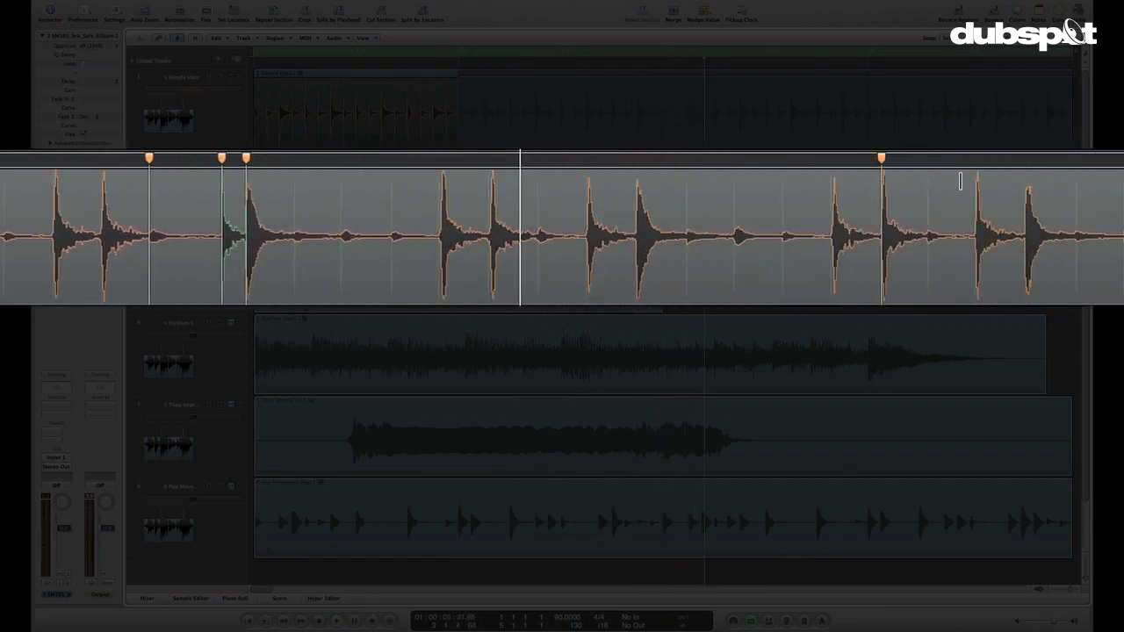
pyautogui.click(1026, 181)
pyautogui.click(975, 185)
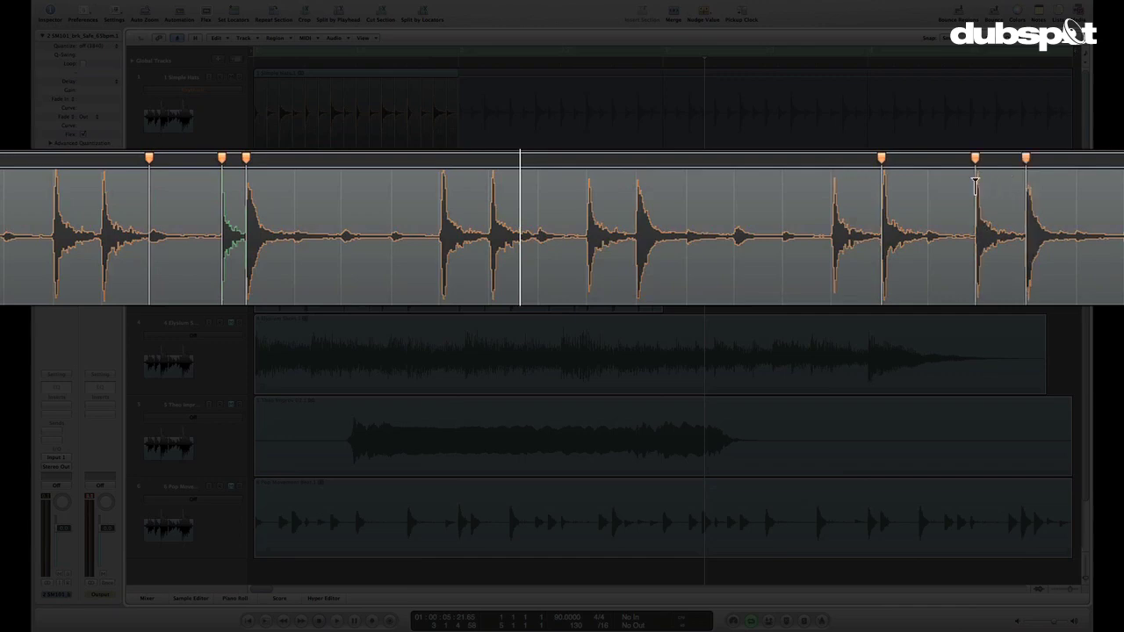
pyautogui.moveTo(975, 184); pyautogui.dragTo(929, 184)
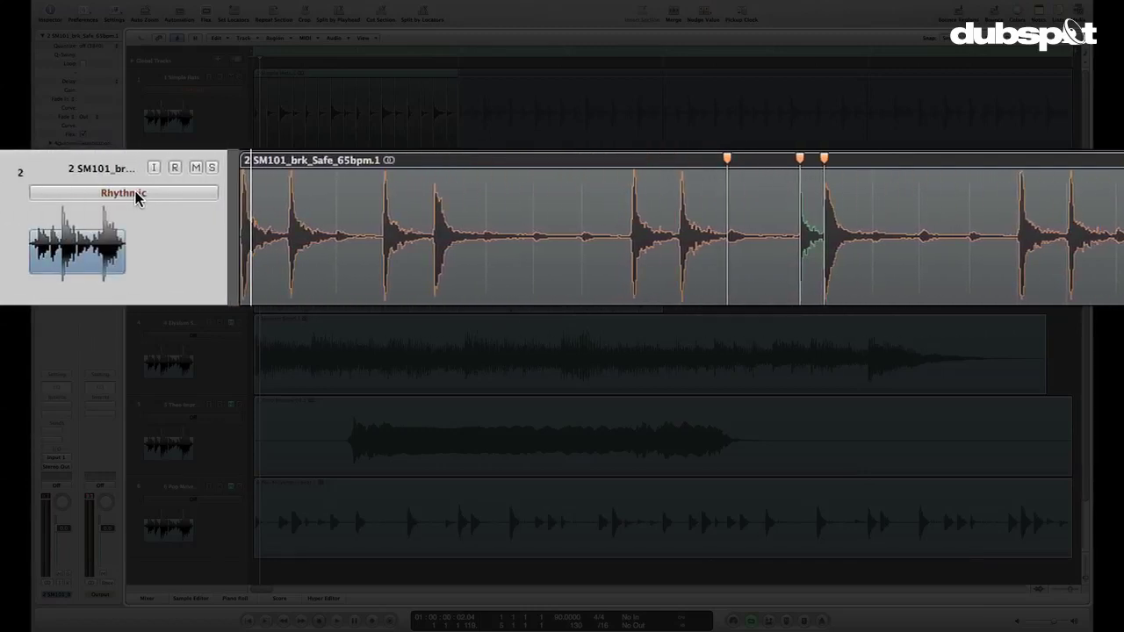
# - Change the SM101 beat track's flex mode to Slicing and play it from the start
pyautogui.click(136, 197)
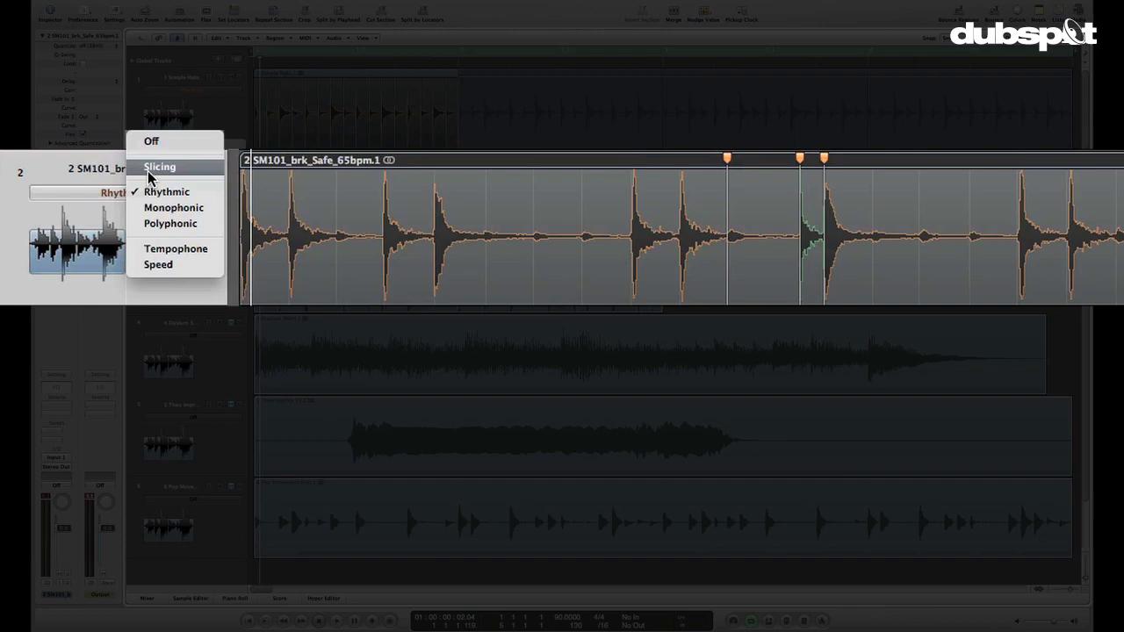
pyautogui.click(159, 167)
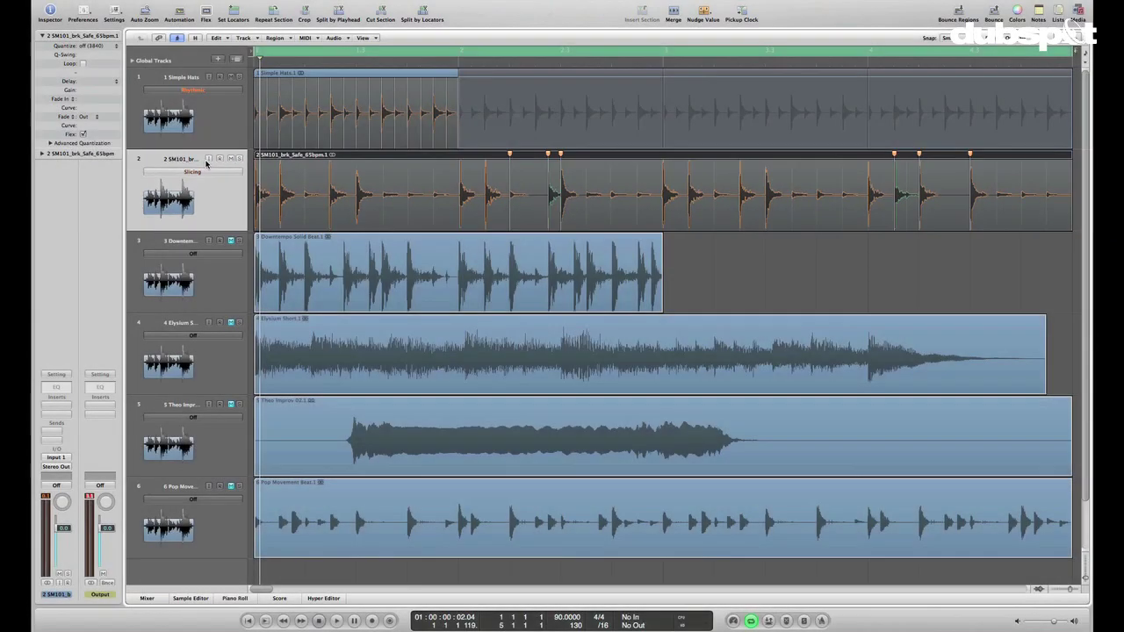
pyautogui.press('Return')
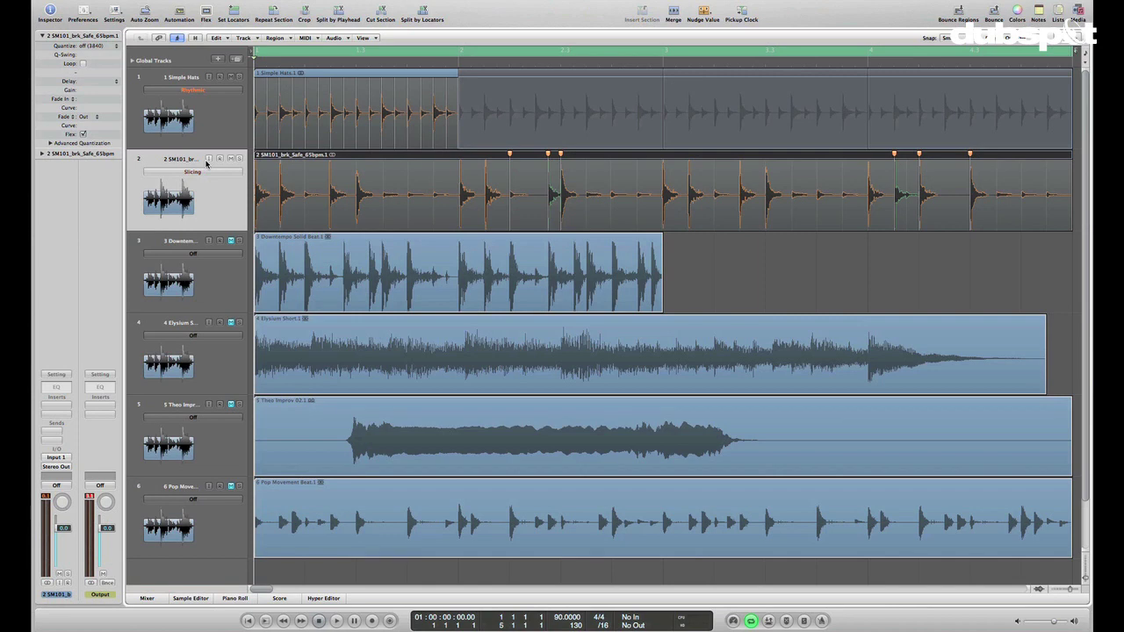
pyautogui.press('space')
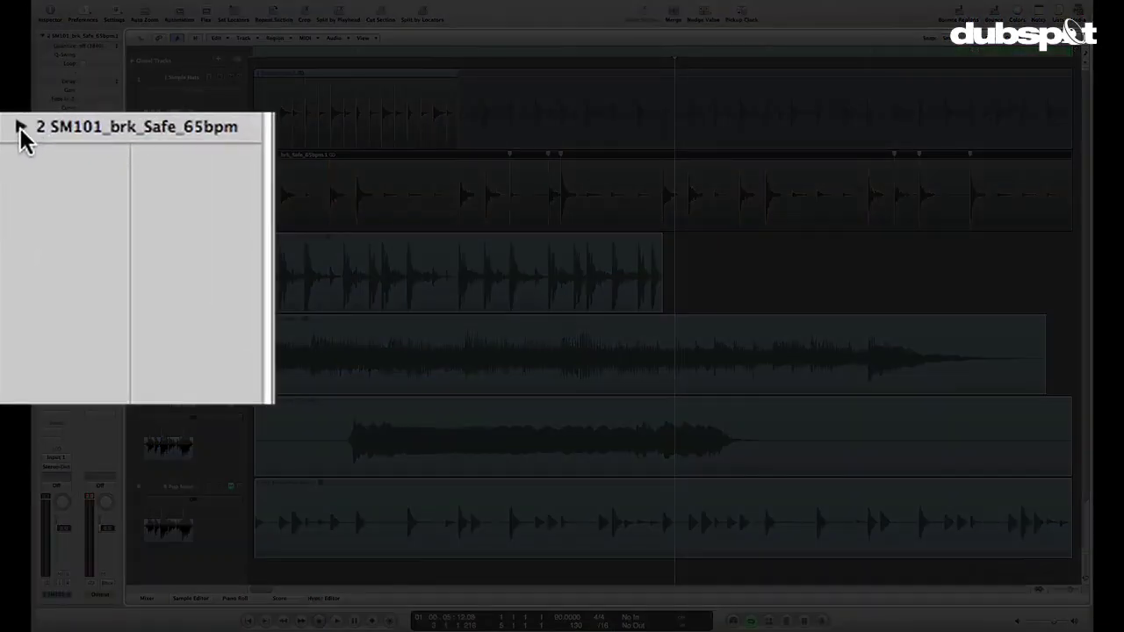
# - Uncheck Fill Gaps in the beat track's Inspector parameters and lower Slice Length below 100%
pyautogui.click(19, 128)
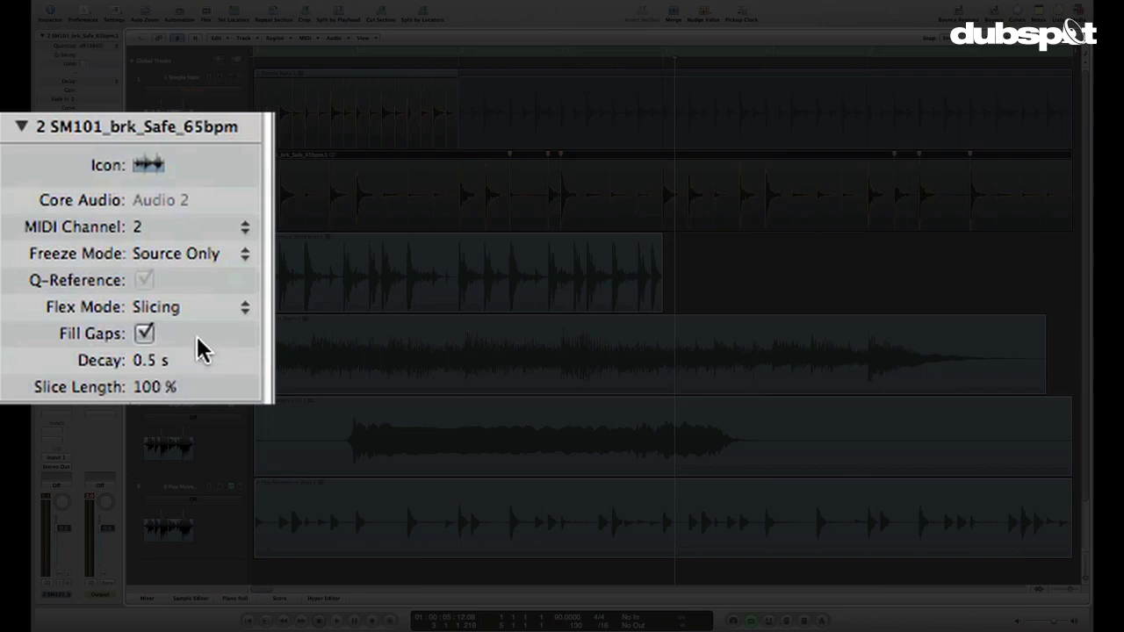
pyautogui.click(143, 334)
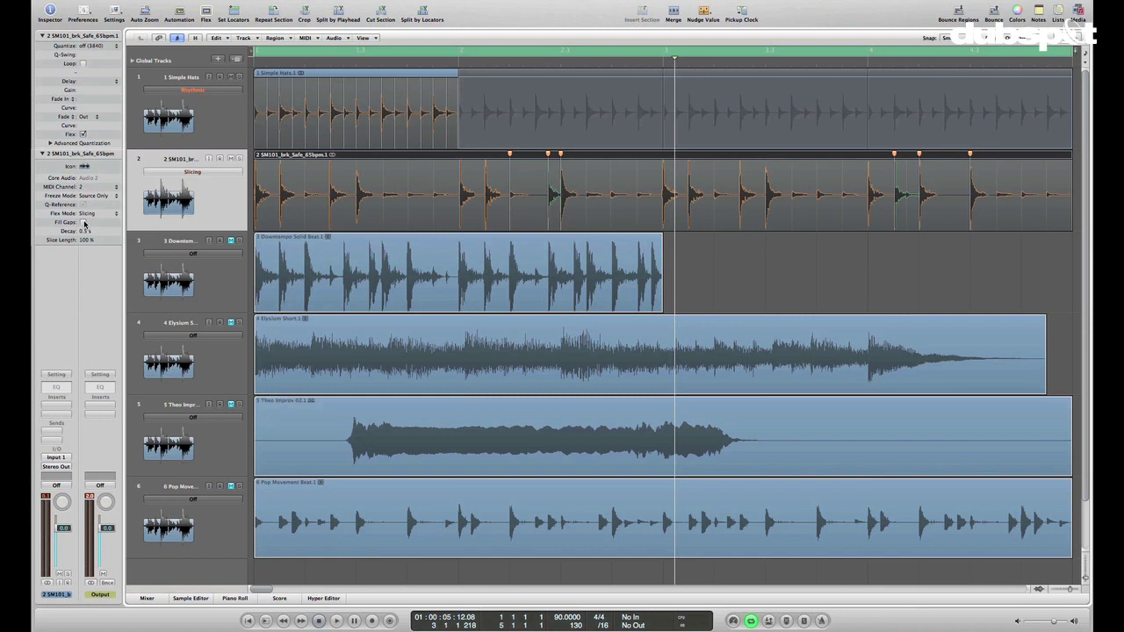
pyautogui.press('Return')
pyautogui.press('space')
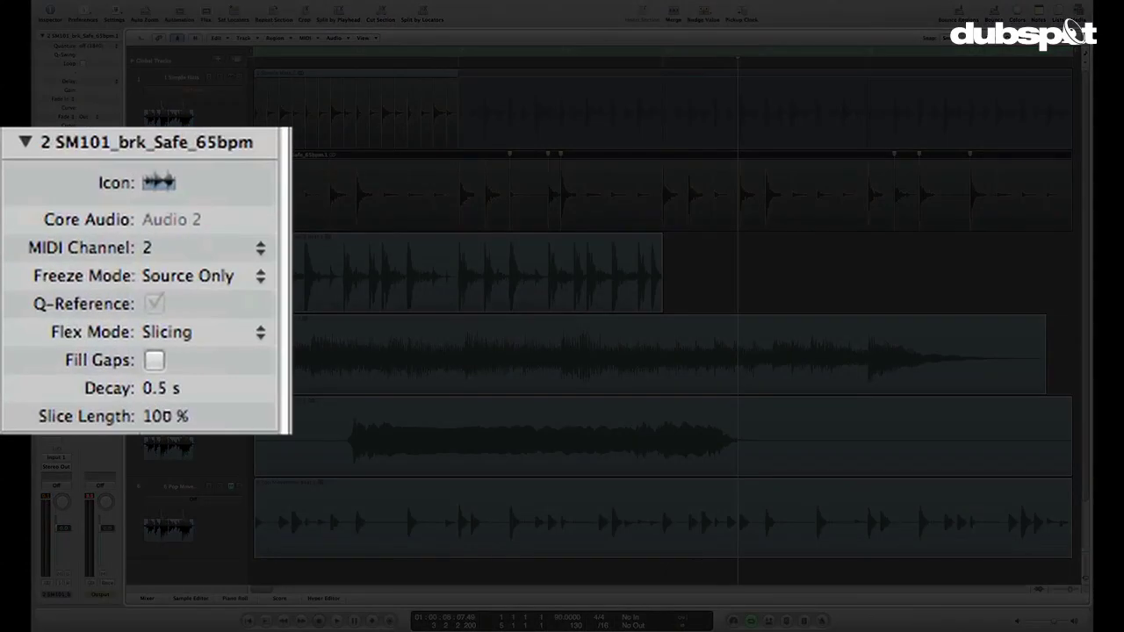
pyautogui.moveTo(53, 211); pyautogui.dragTo(53, 239)
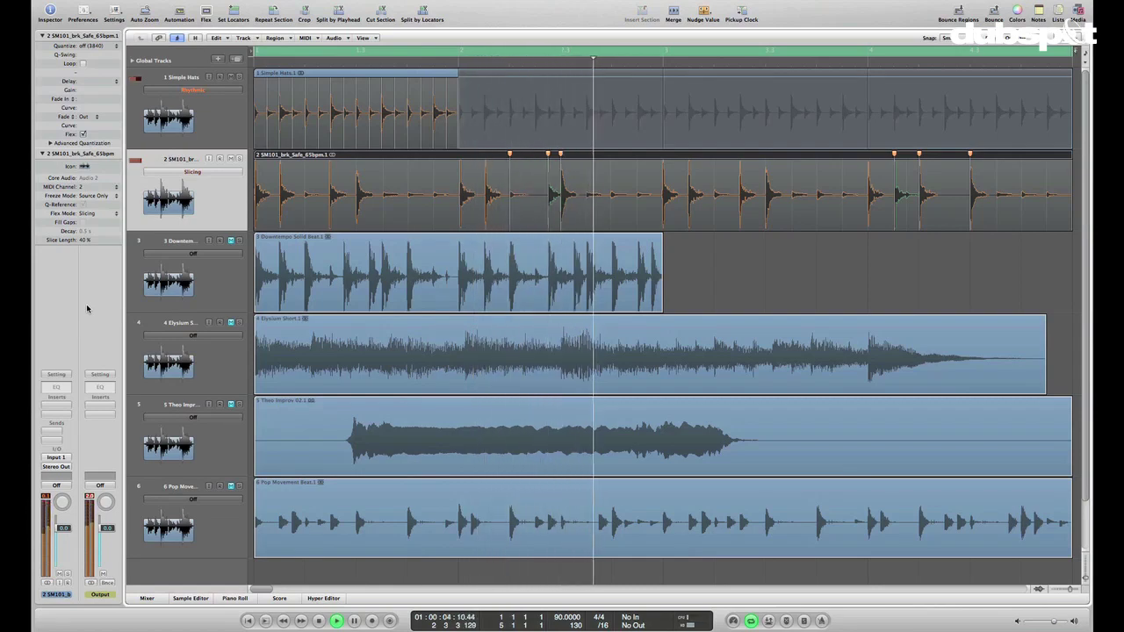
pyautogui.press('space')
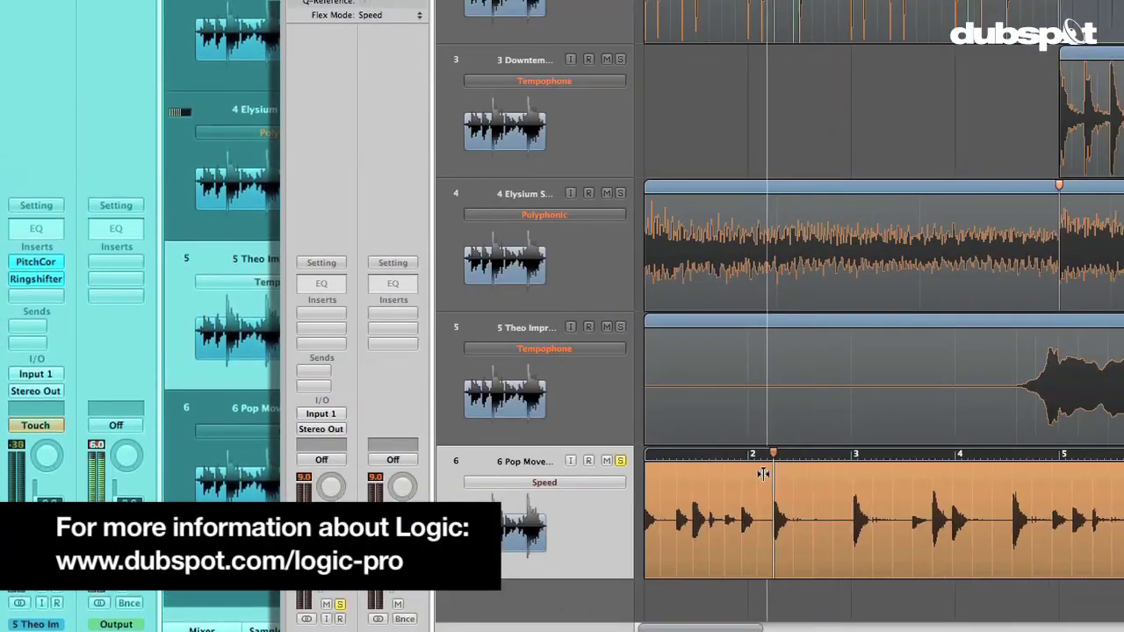
# - Drag two Pop Movement Beat flex markers earlier toward bar 2 in Speed mode
pyautogui.moveTo(763, 474); pyautogui.dragTo(746, 475)
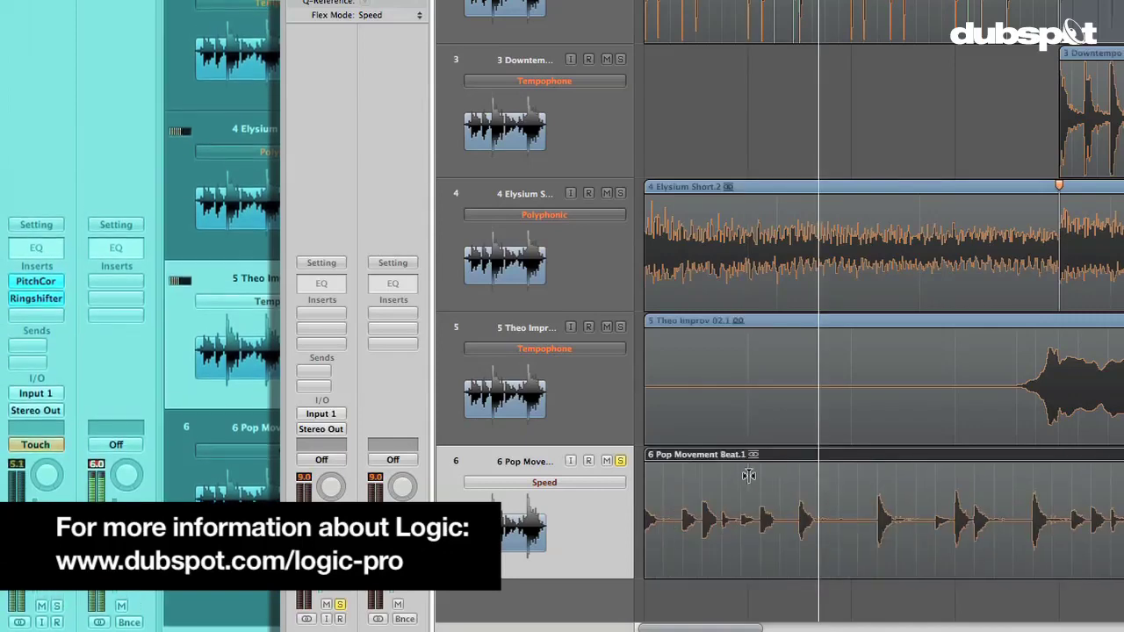
pyautogui.moveTo(876, 479); pyautogui.dragTo(747, 483)
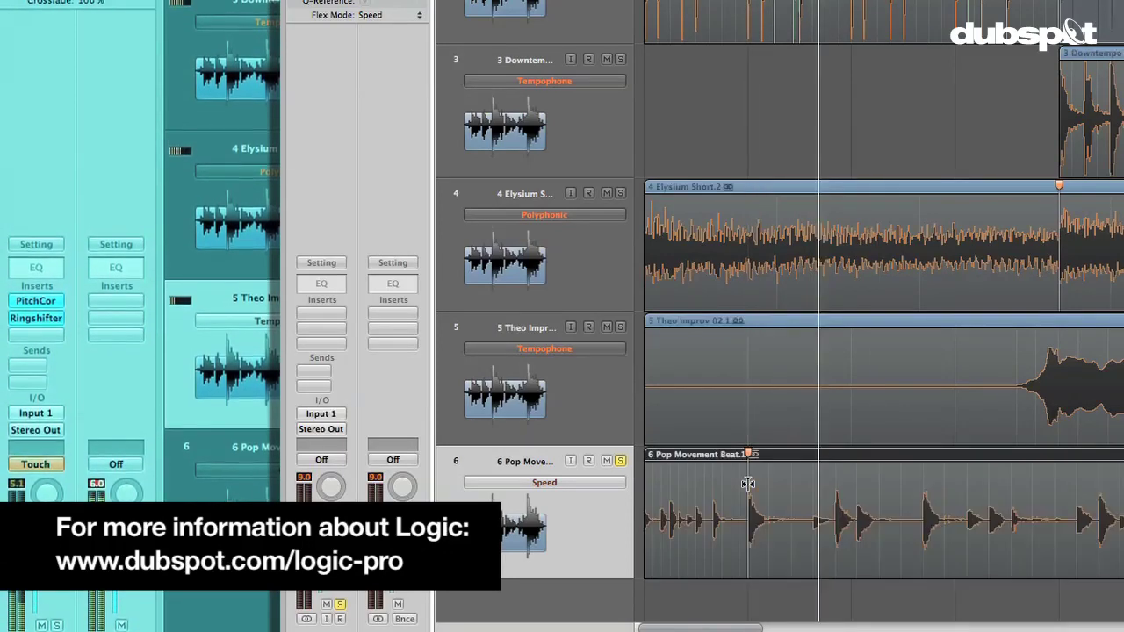
pyautogui.click(812, 475)
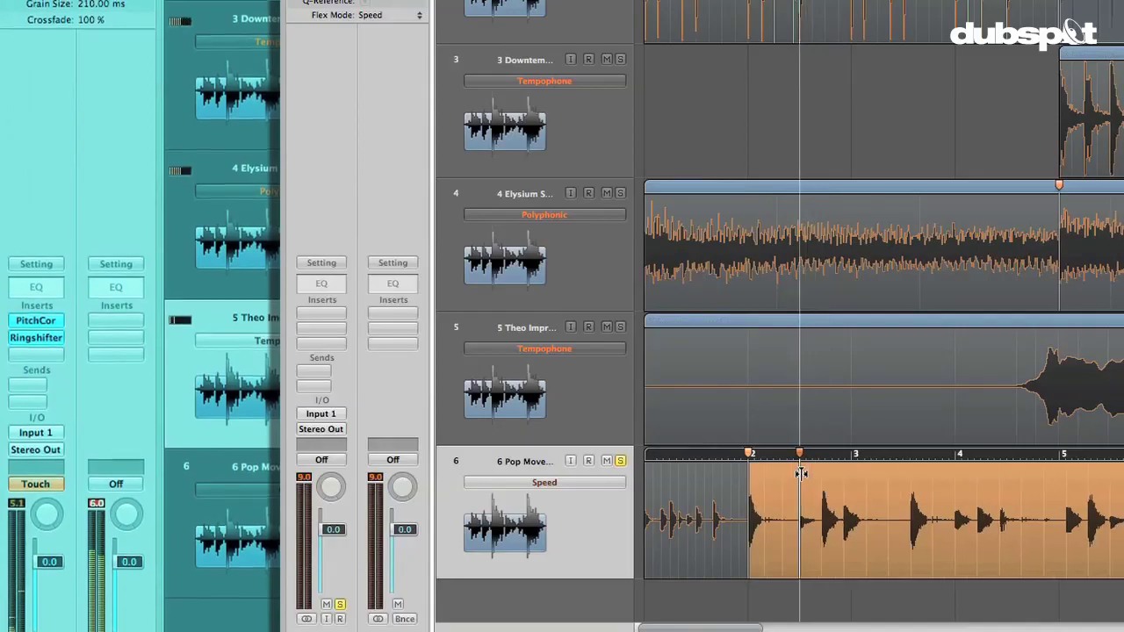